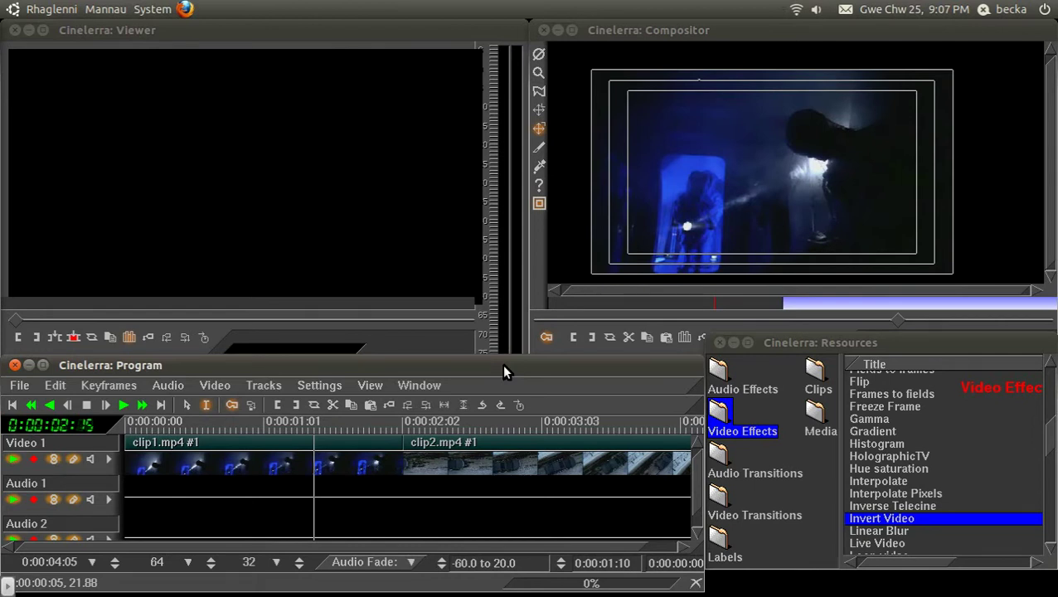
Step: Place a Dissolve transition at the start of clip2 and play back the cut
left_click(767, 515)
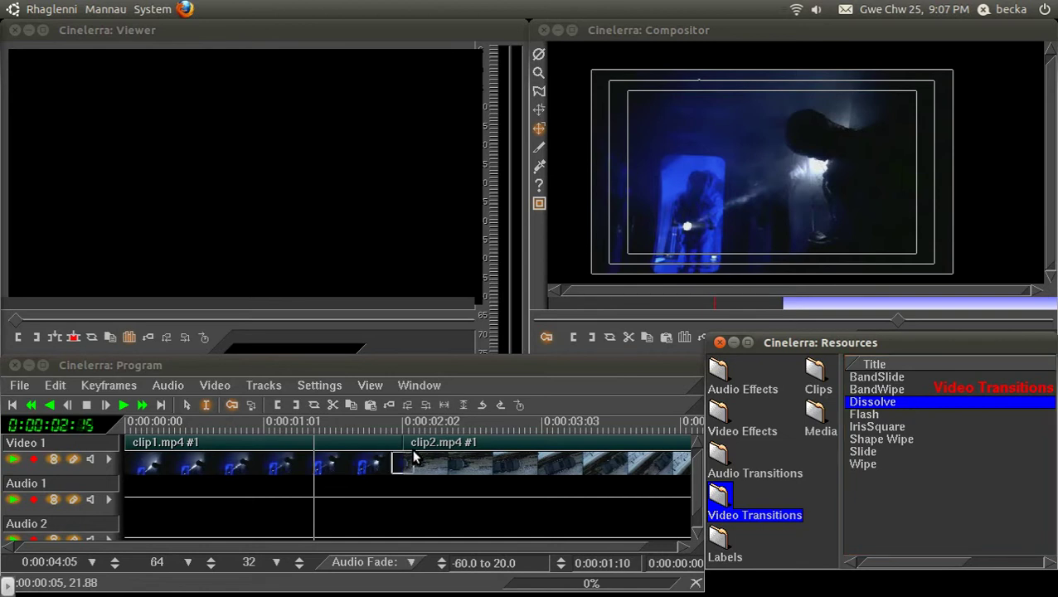
left_click_drag(412, 455, 412, 455)
left_click(358, 424)
key("space")
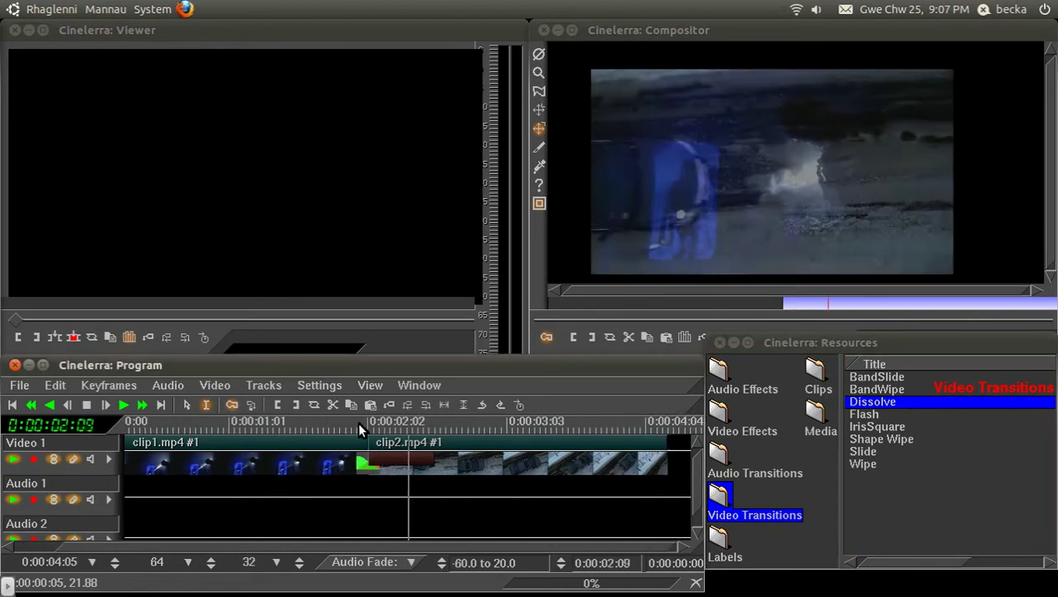
left_click(288, 420)
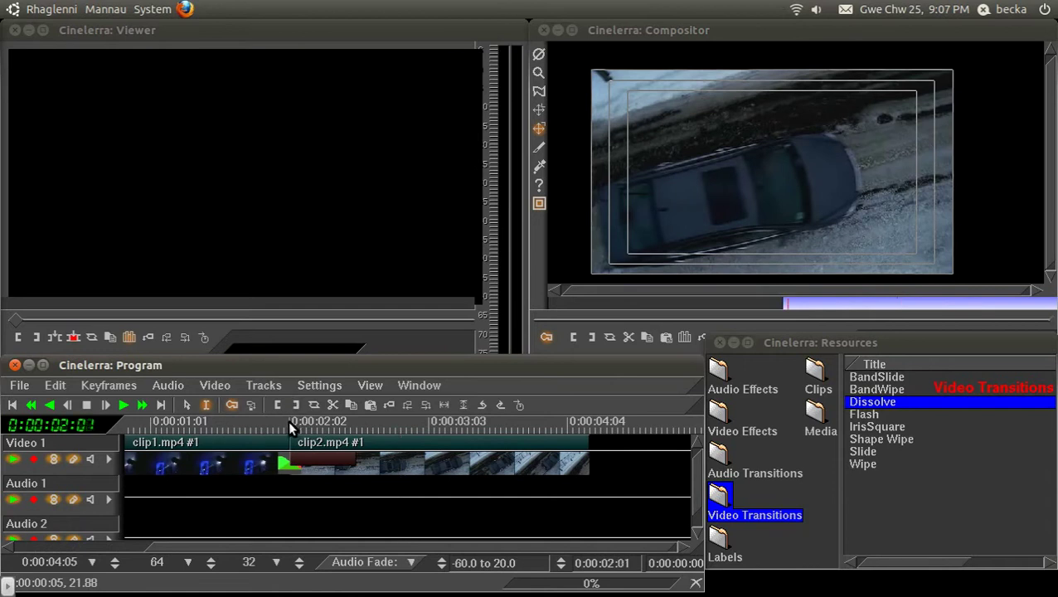
left_click(720, 417)
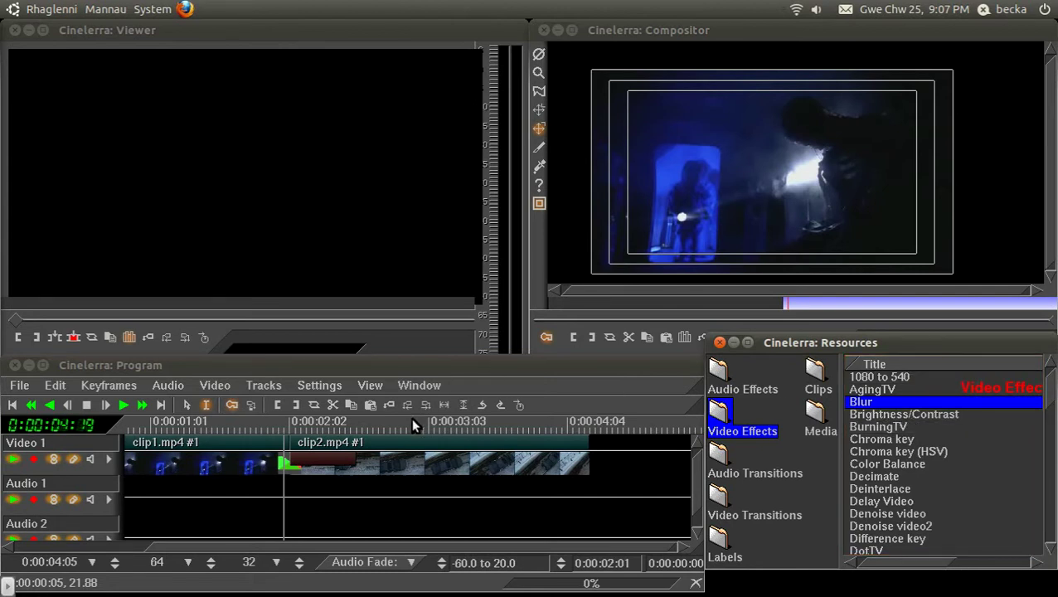
Step: Drop Blur onto clip2 and resize it from just before the cut to shortly after
left_click_drag(415, 426, 408, 449)
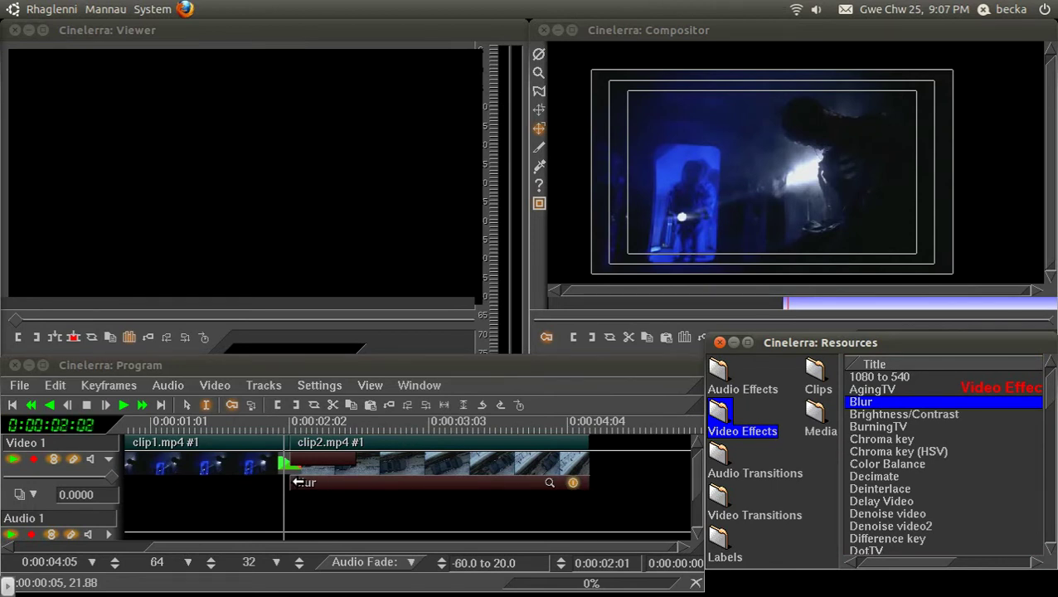
left_click_drag(297, 481, 257, 480)
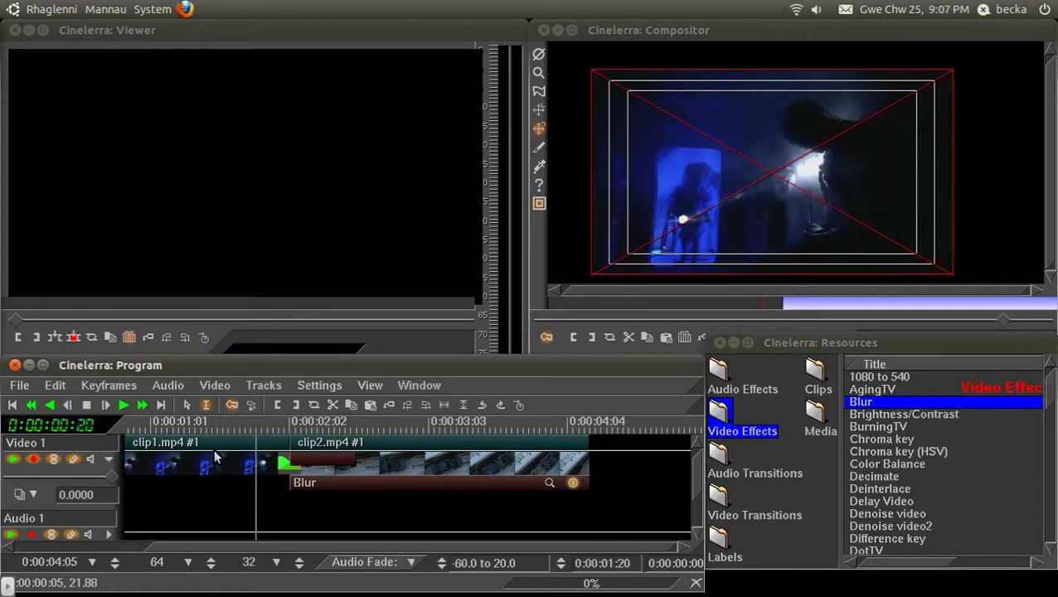
left_click(295, 475)
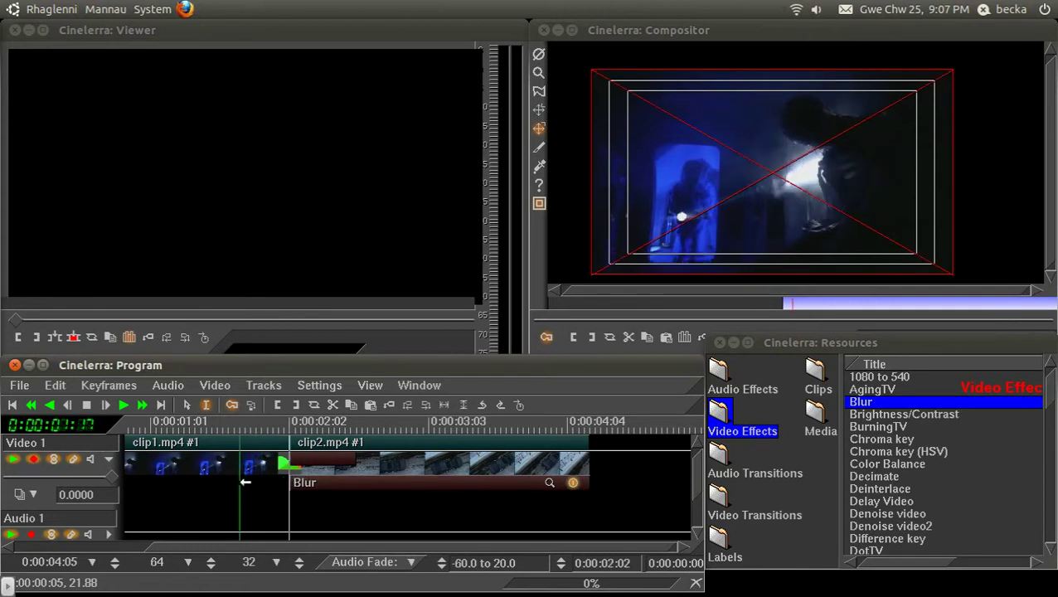
left_click_drag(250, 481, 246, 480)
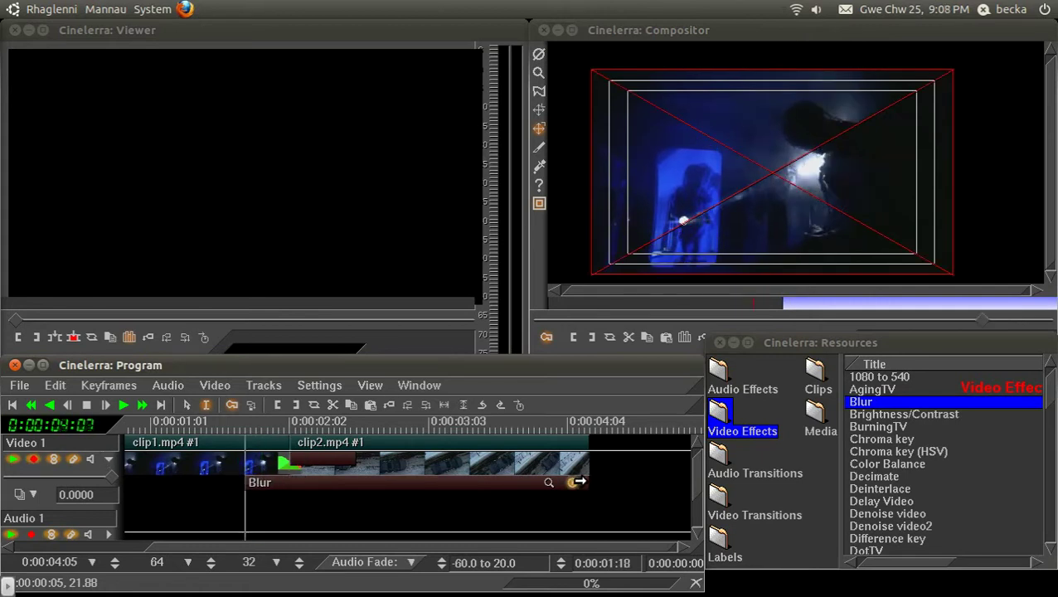
left_click(550, 477)
left_click_drag(487, 474, 354, 496)
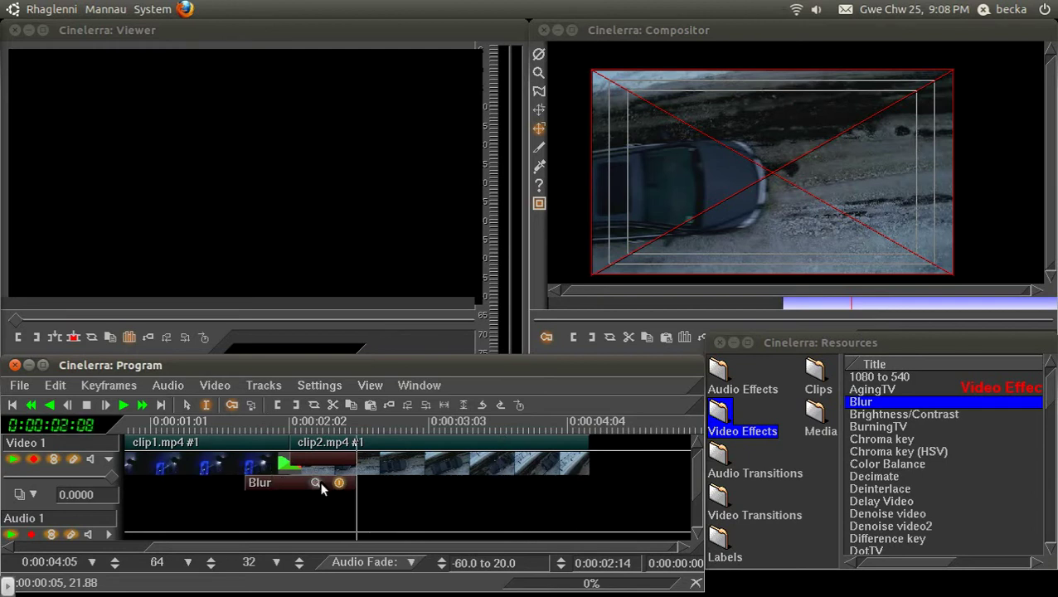
Step: Trim the Blur's start to the Dissolve around 0:00:01:18 and set its first Radius keyframe
left_click(242, 434)
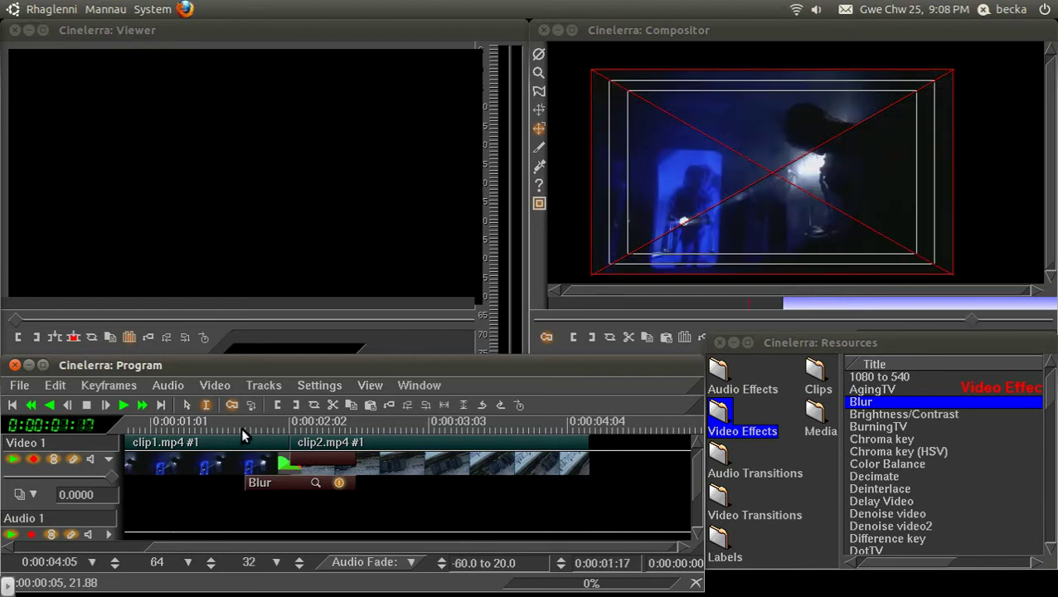
left_click(254, 431)
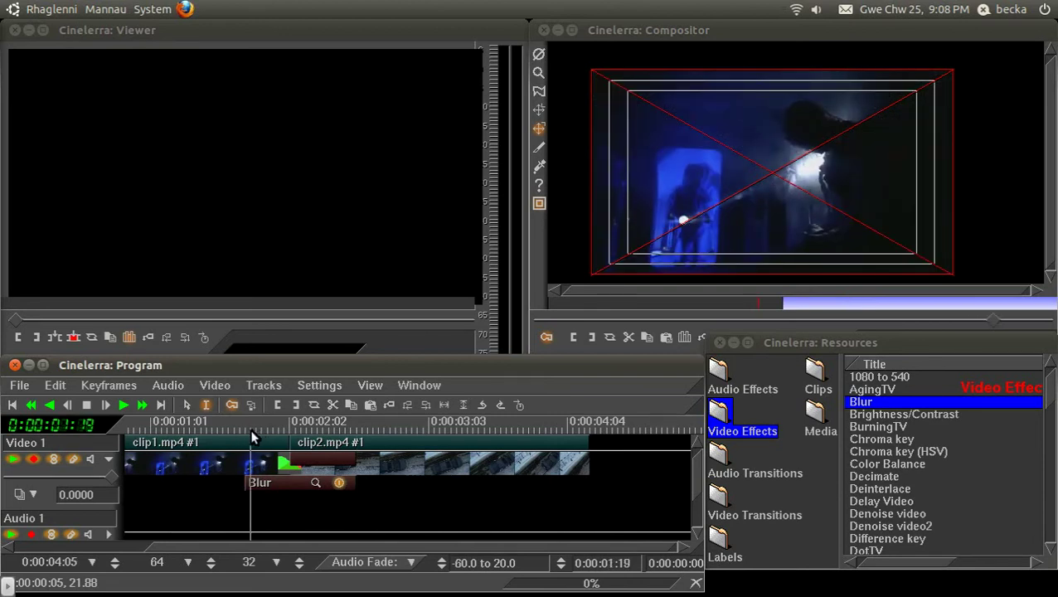
left_click_drag(250, 482, 274, 482)
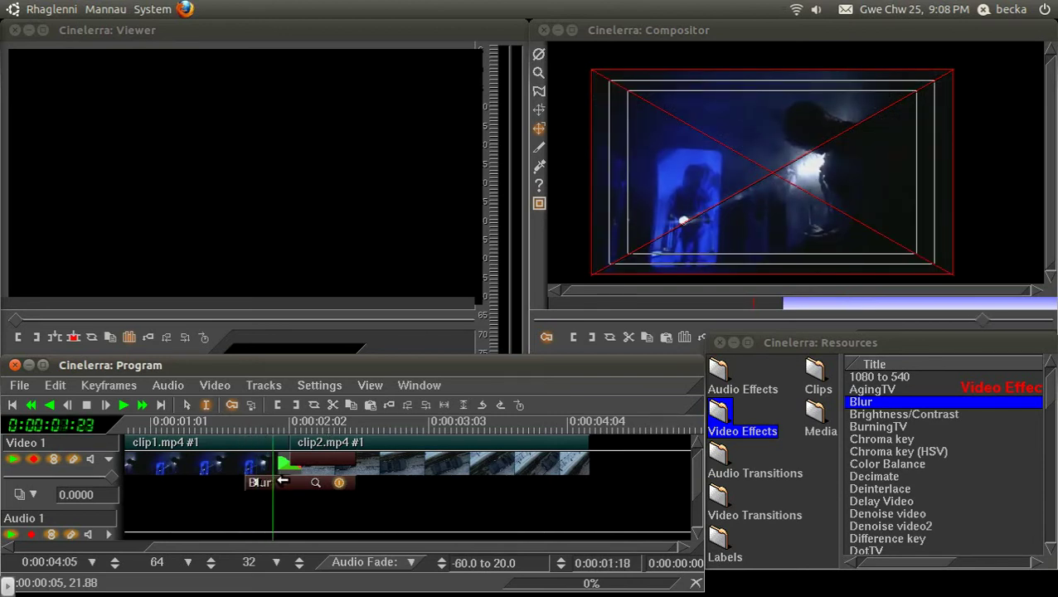
left_click(316, 484)
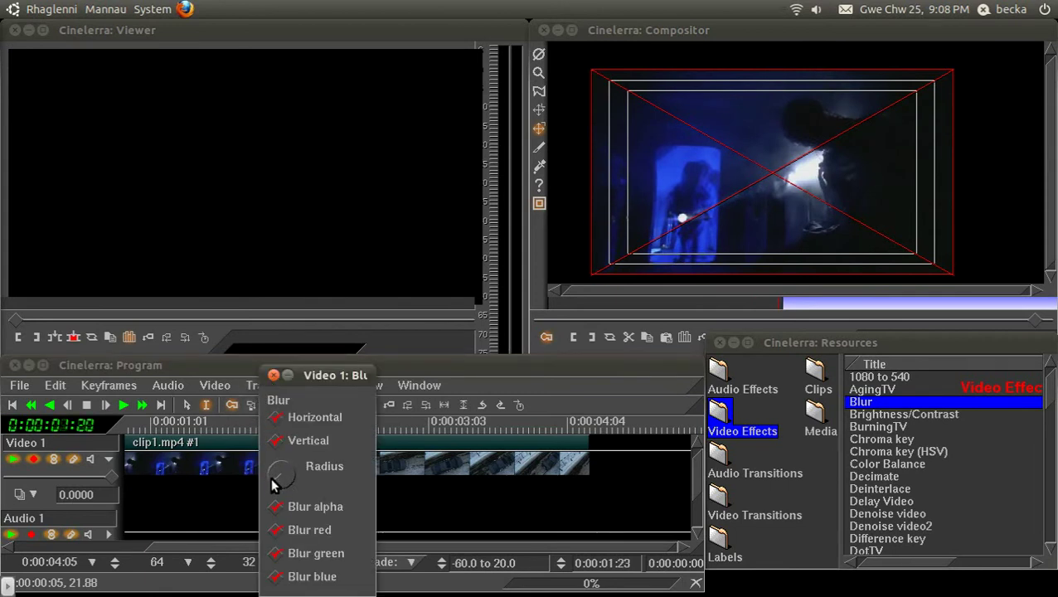
left_click(274, 375)
Step: Add stronger Blur Radius keyframes at 0:00:02:08 and 0:00:02:07
left_click(350, 423)
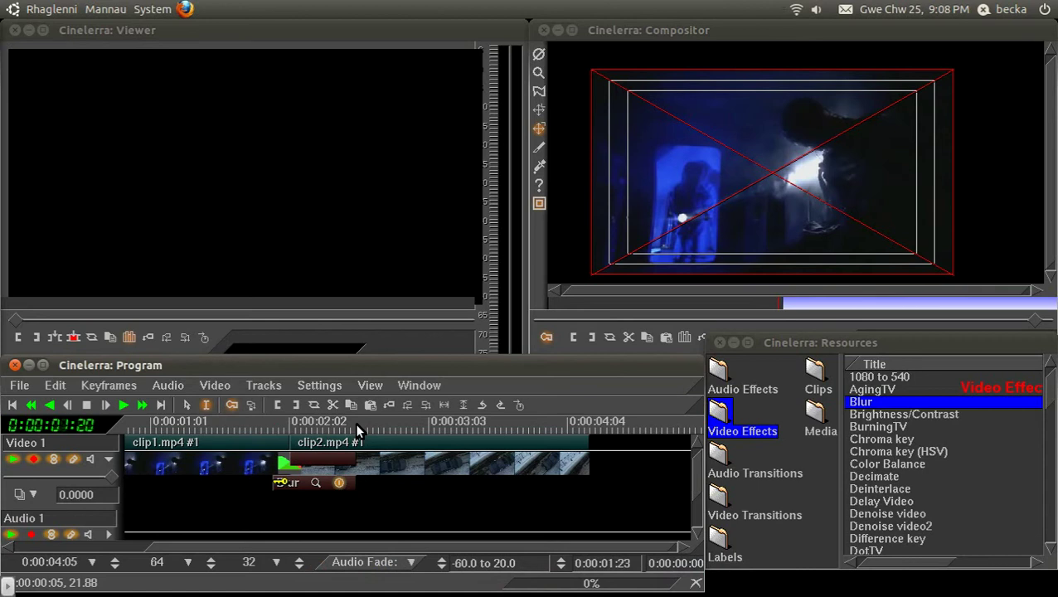
left_click(316, 482)
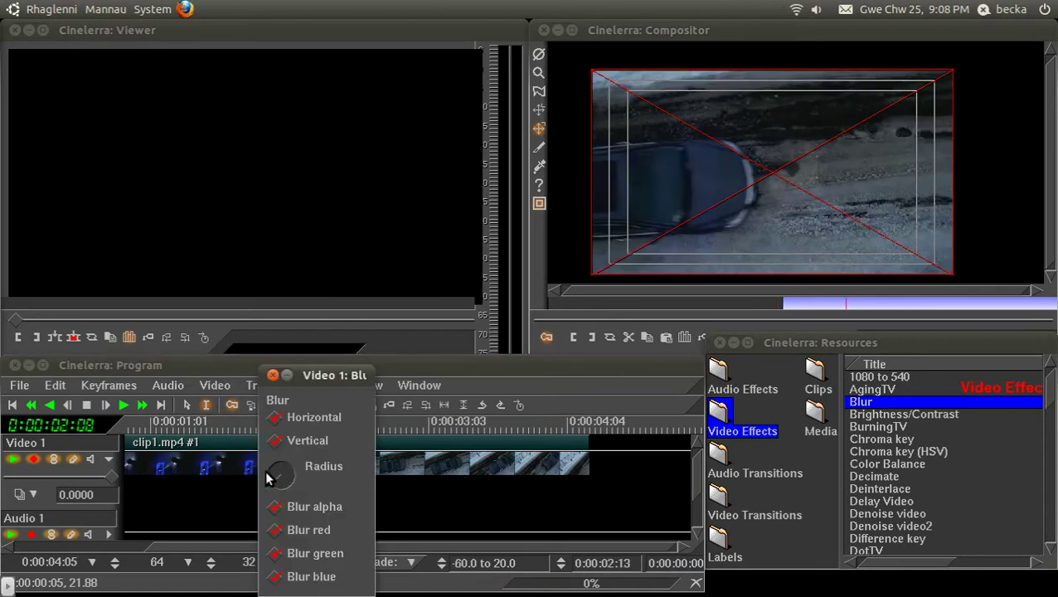
left_click(274, 374)
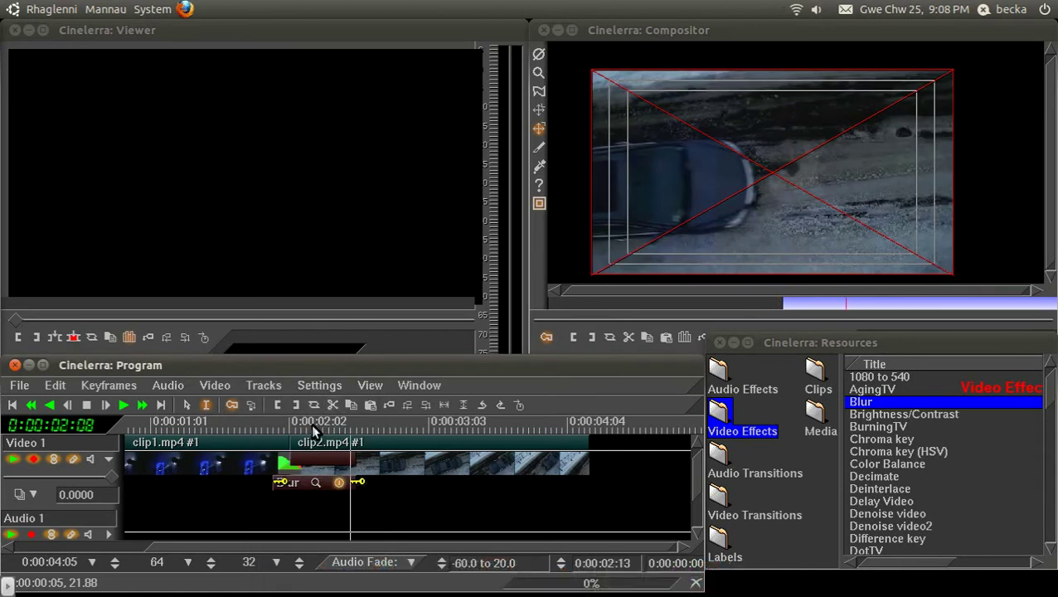
left_click(317, 423)
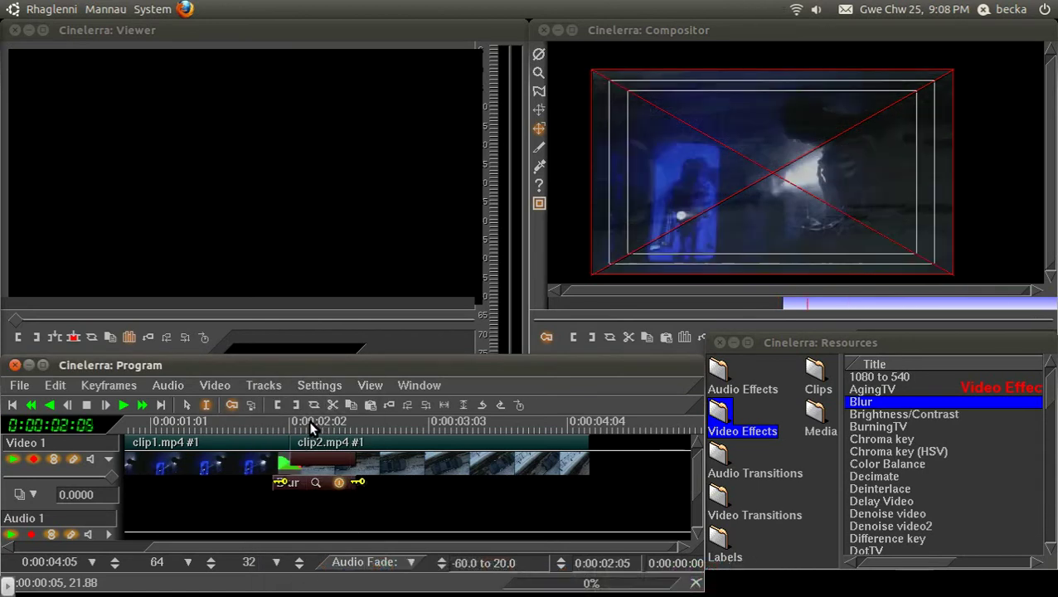
left_click(316, 483)
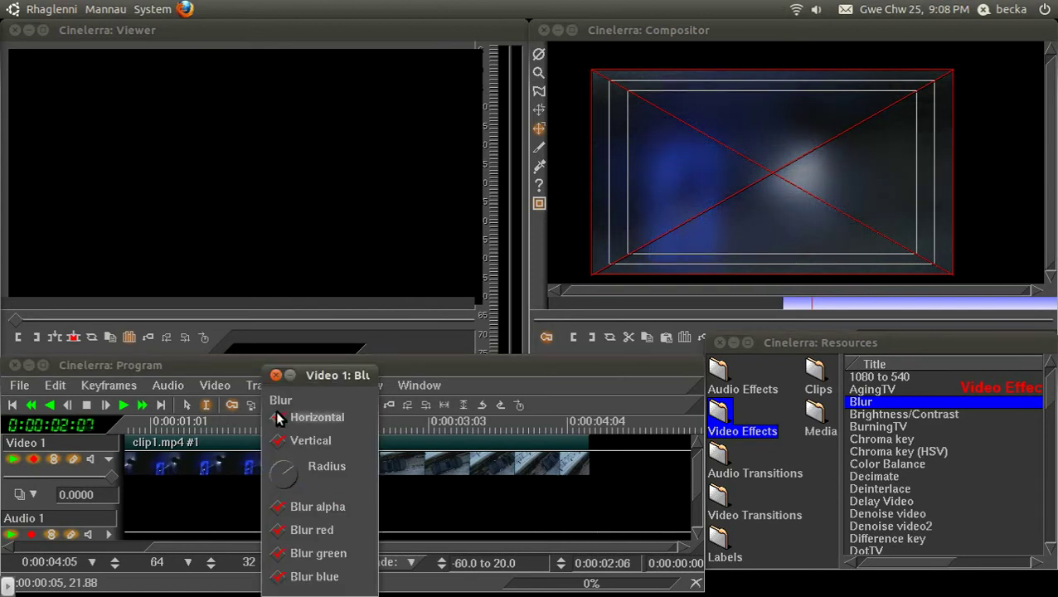
left_click(276, 375)
Step: Play the blurred dissolve from 0:00:01:09 and scrub through to 0:00:02:12
left_click(196, 424)
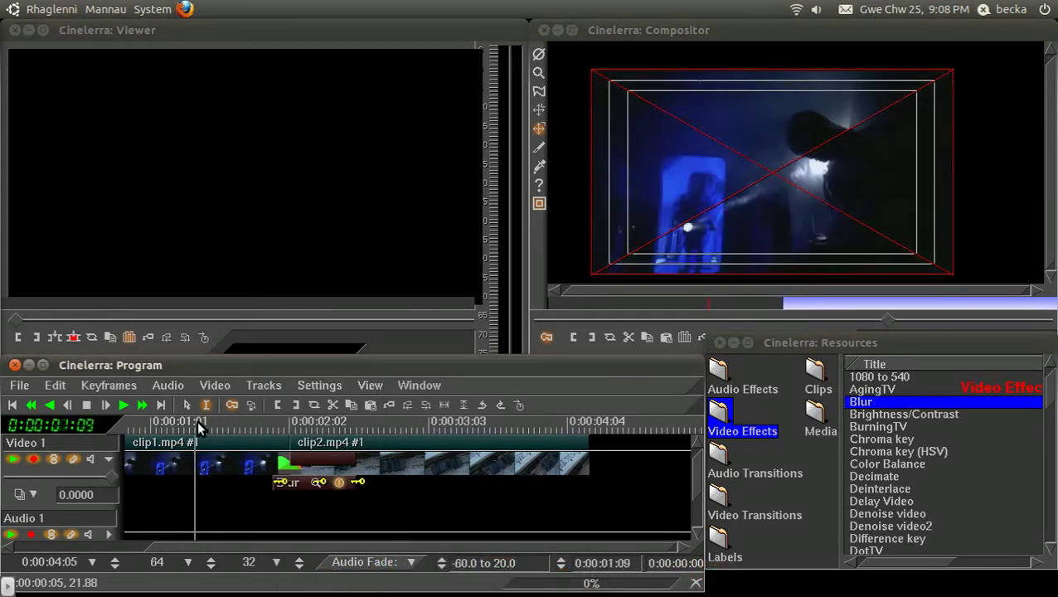
key("space")
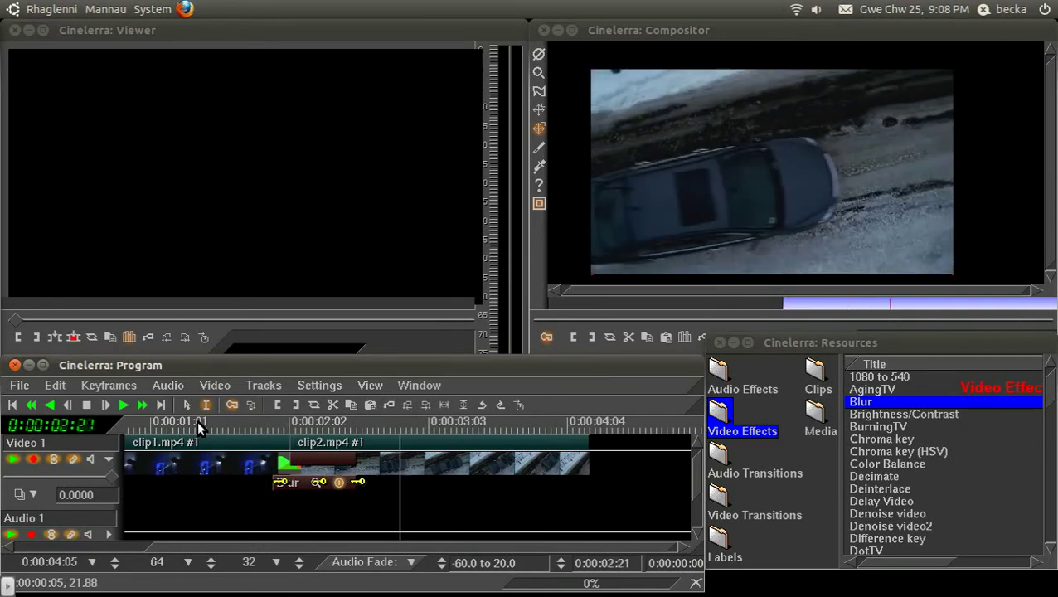
left_click_drag(212, 425, 370, 423)
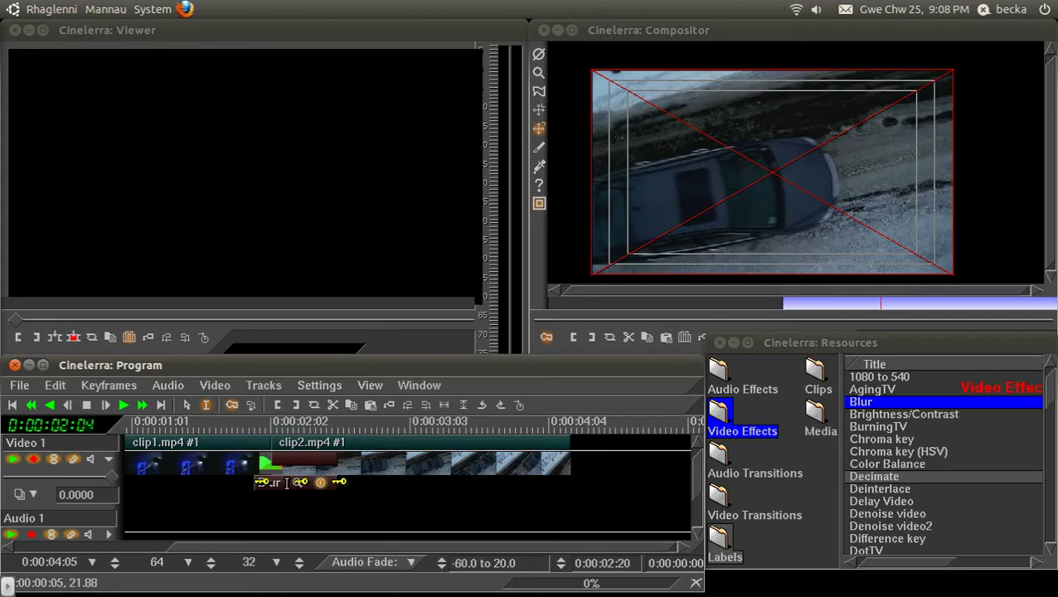
Step: Remove the Blur effect and add a second video track
right_click(287, 487)
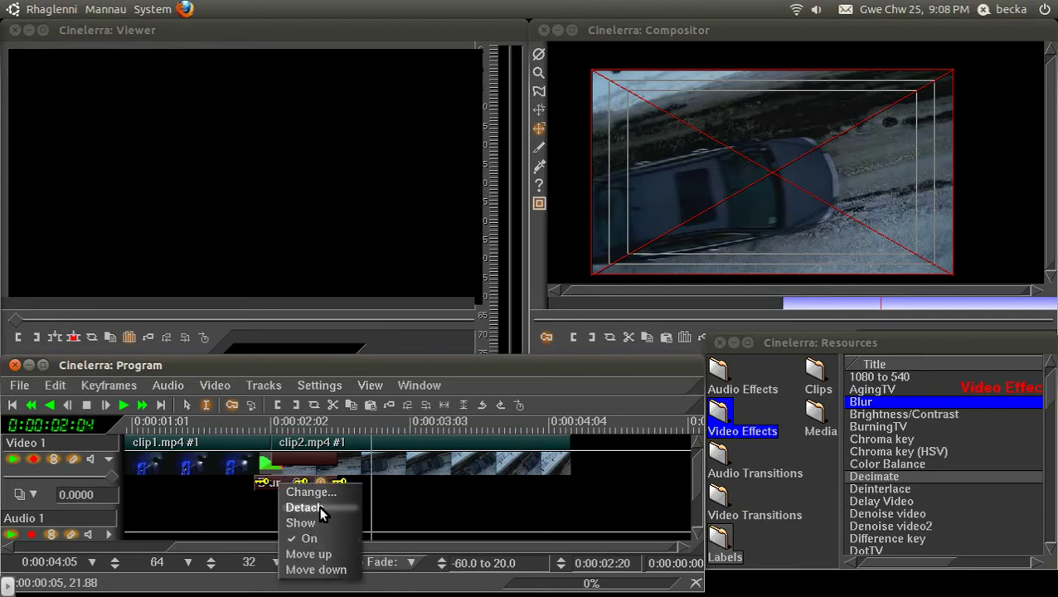
left_click(322, 514)
left_click(209, 384)
left_click(217, 402)
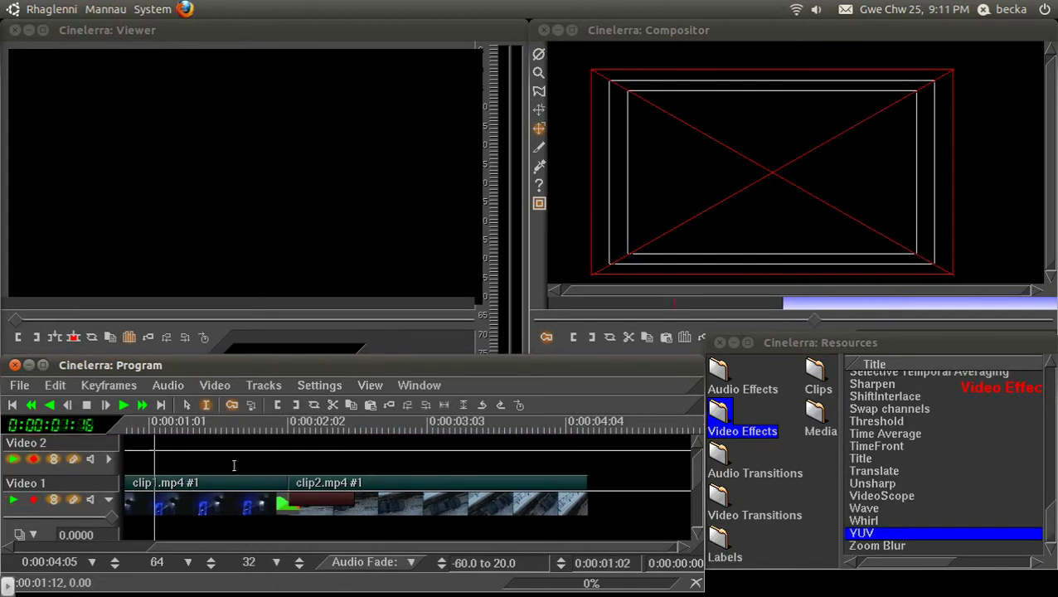
Step: Select and copy the region around the cut between clip1 and clip2
left_click(234, 465)
left_click(422, 475, "shift")
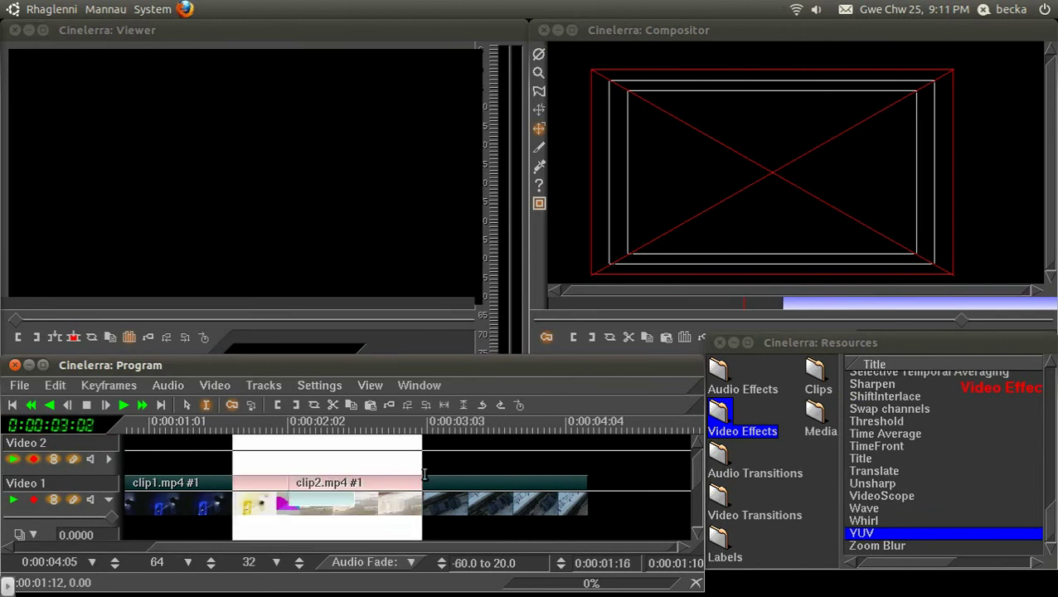
left_click(57, 386)
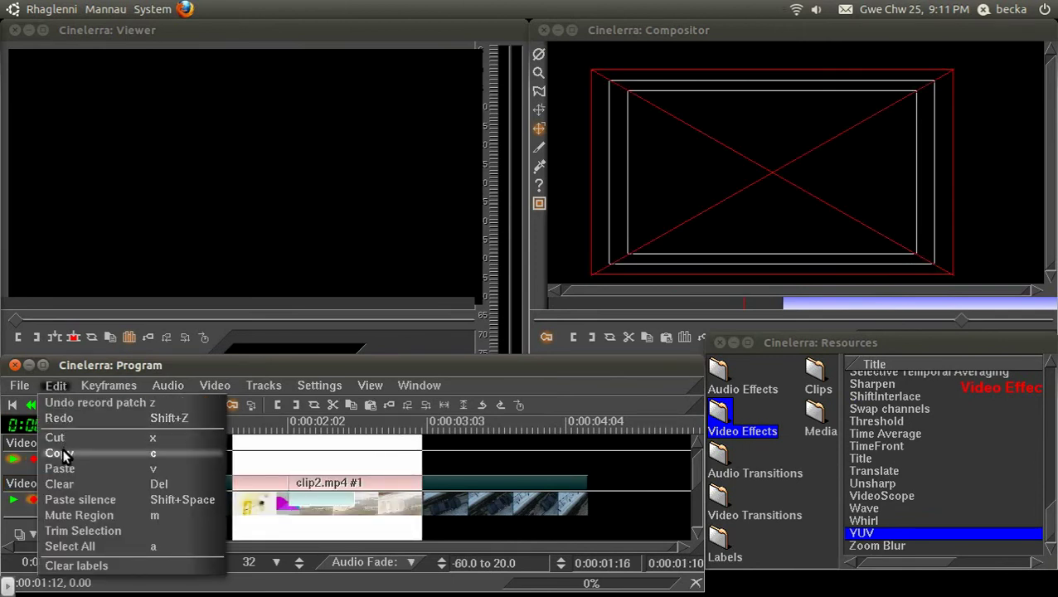
left_click(62, 453)
Step: Disable Video 1 editing, paste the copied region onto Video 2, and expand its overlay settings
left_click(33, 500)
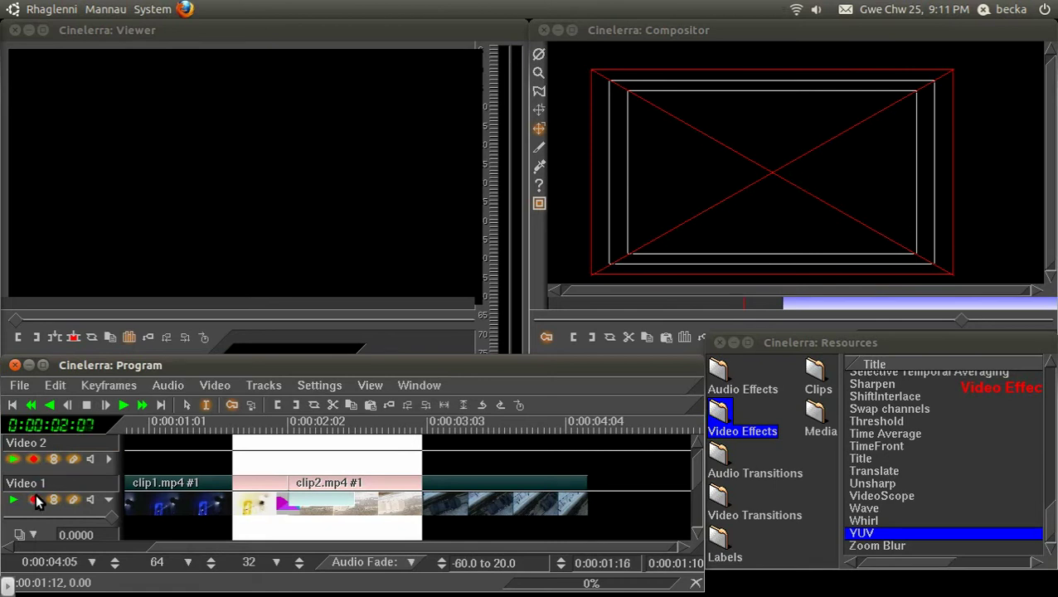
left_click(53, 387)
left_click(66, 467)
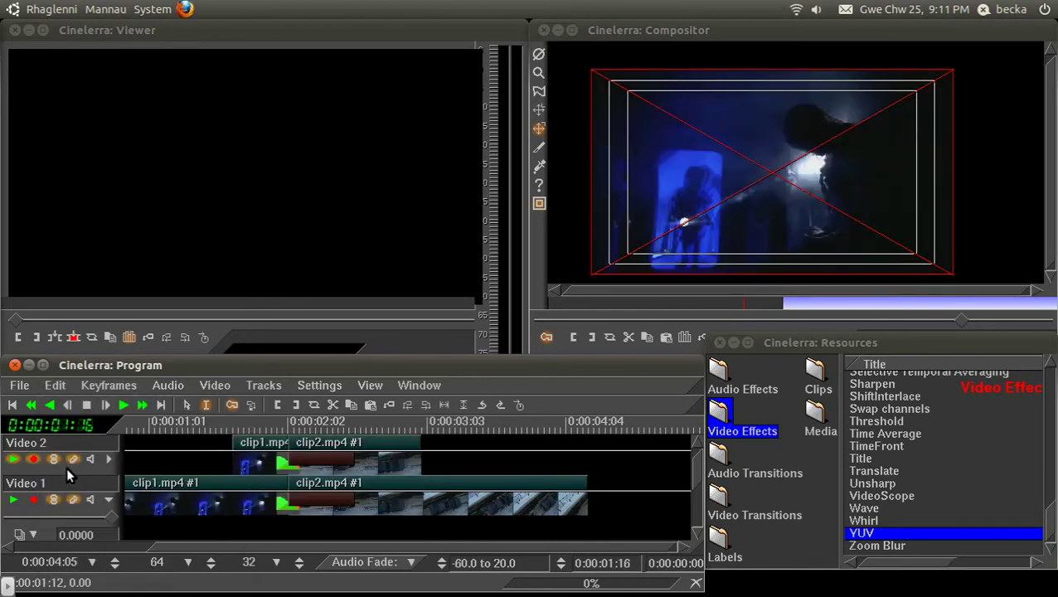
left_click(222, 428)
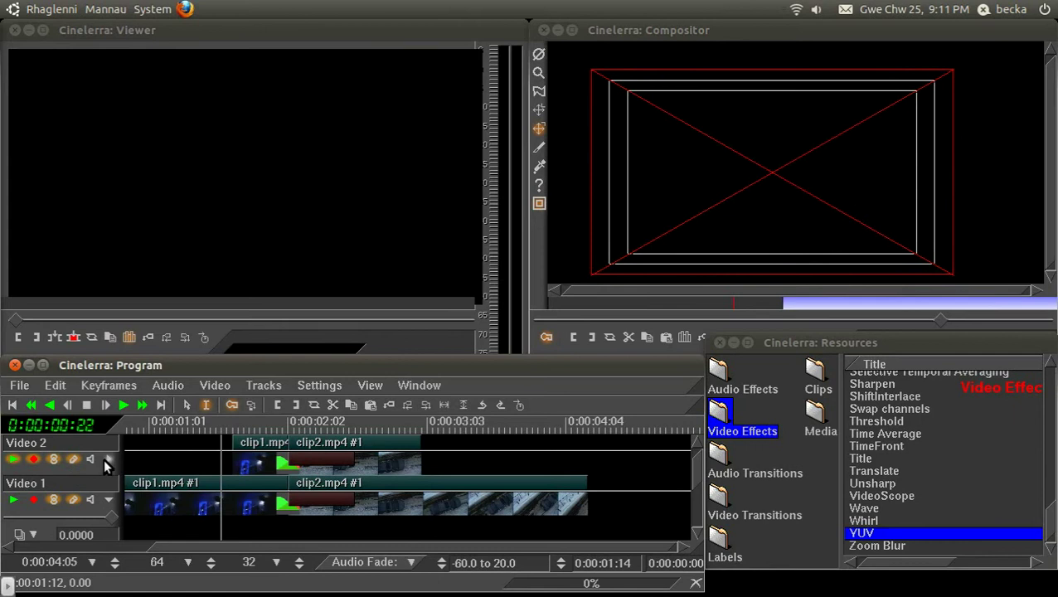
left_click(105, 458)
left_click(36, 494)
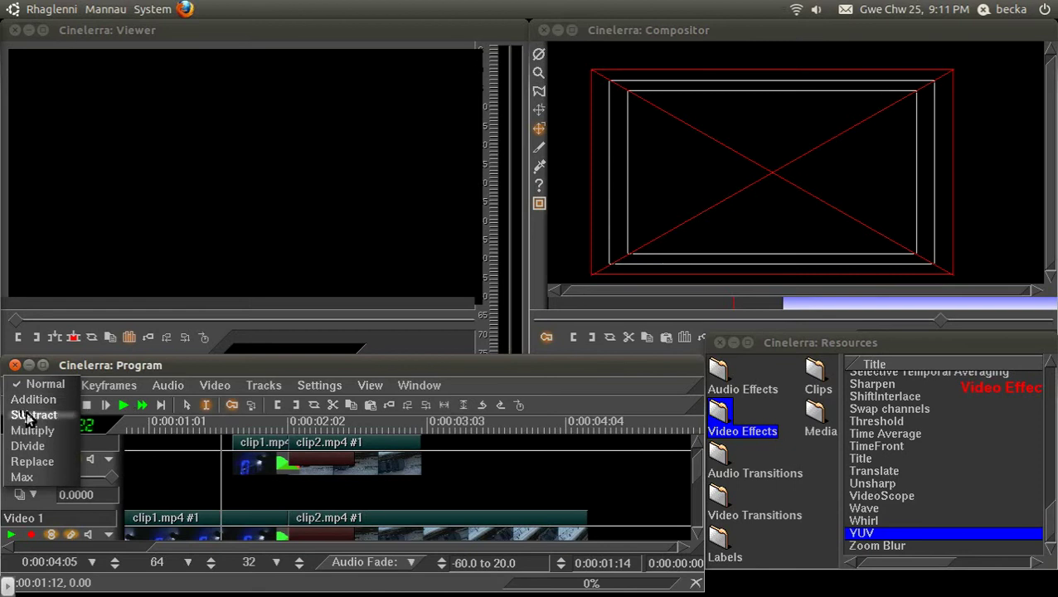
Step: Set Video 2's overlay mode to Addition
left_click(50, 400)
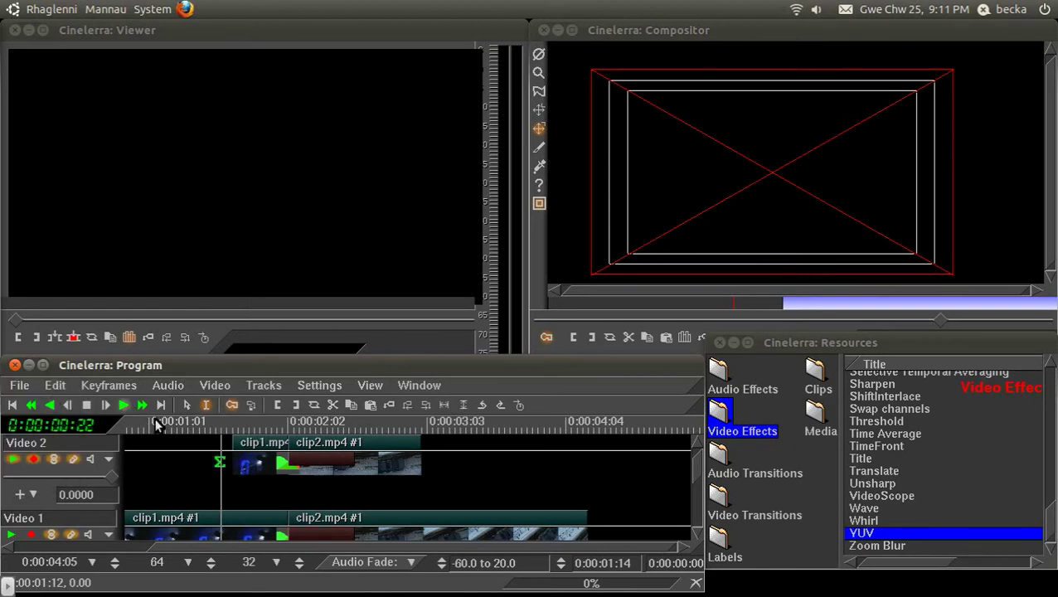
left_click(23, 495)
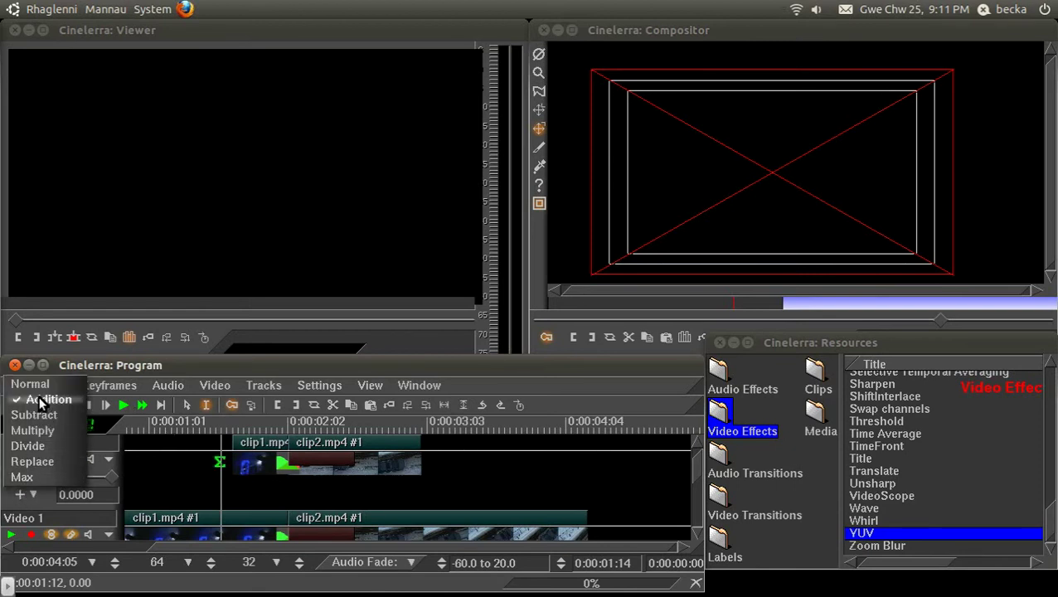
left_click(188, 366)
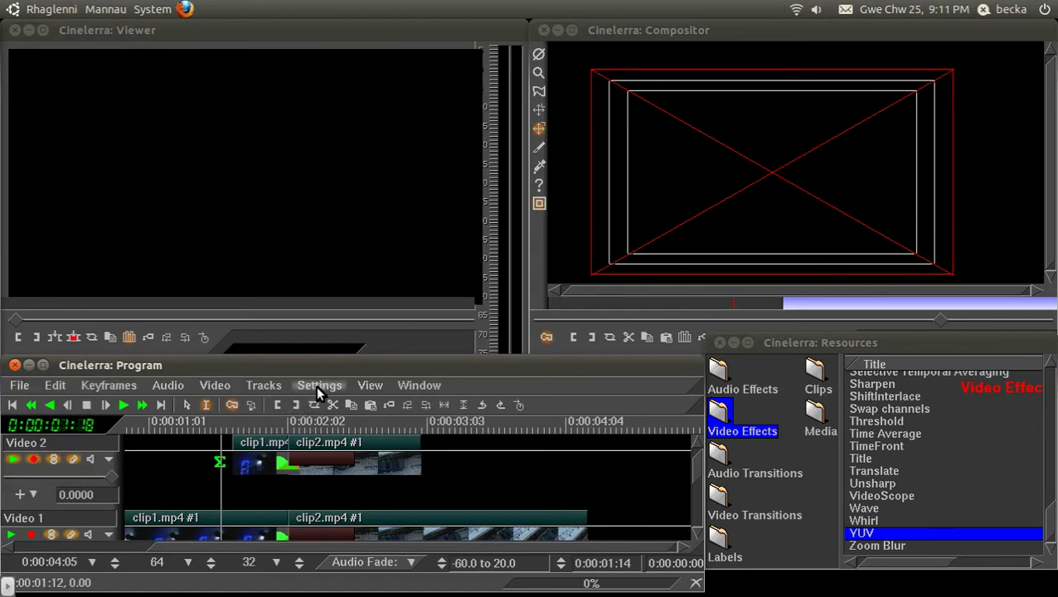
Step: Show the Fade automation lines on the tracks
left_click(378, 384)
left_click(406, 227)
left_click(383, 385)
left_click(417, 236)
left_click(233, 427)
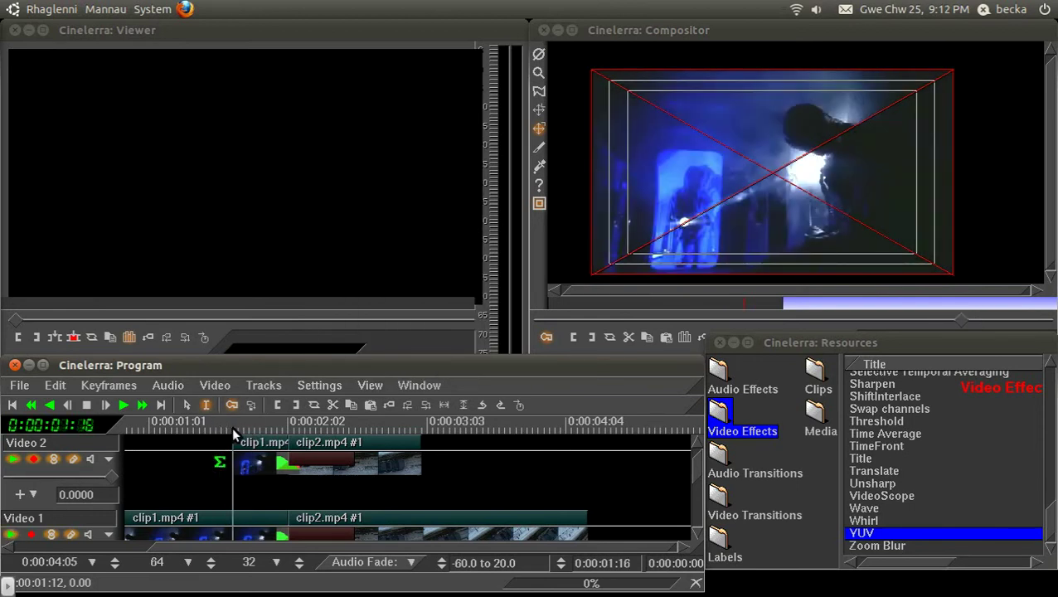
Step: Add a Video 2 fade keyframe raised to 100 at 01:18
left_click(232, 426)
left_click(233, 432)
left_click(237, 431)
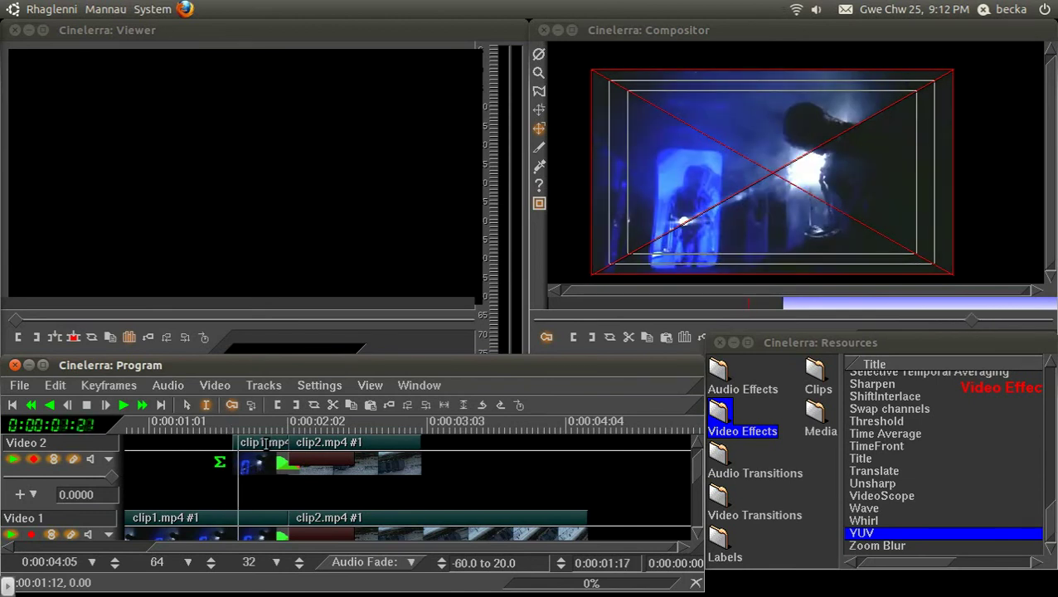
left_click(243, 461)
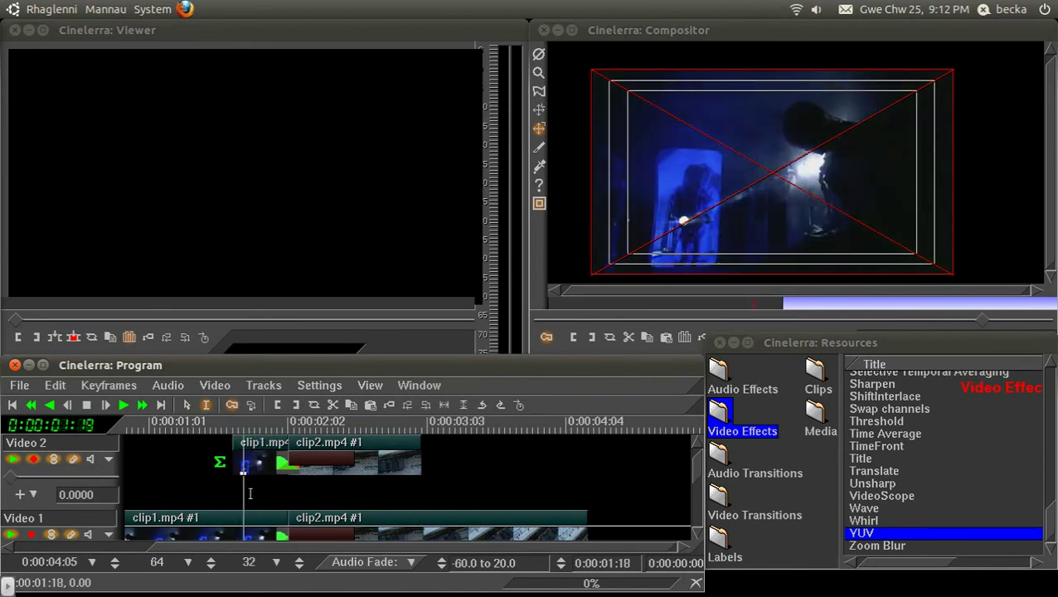
left_click_drag(294, 472, 291, 446)
Step: Play back the faded transition, replaying from 01:16
left_click(179, 425)
key("space")
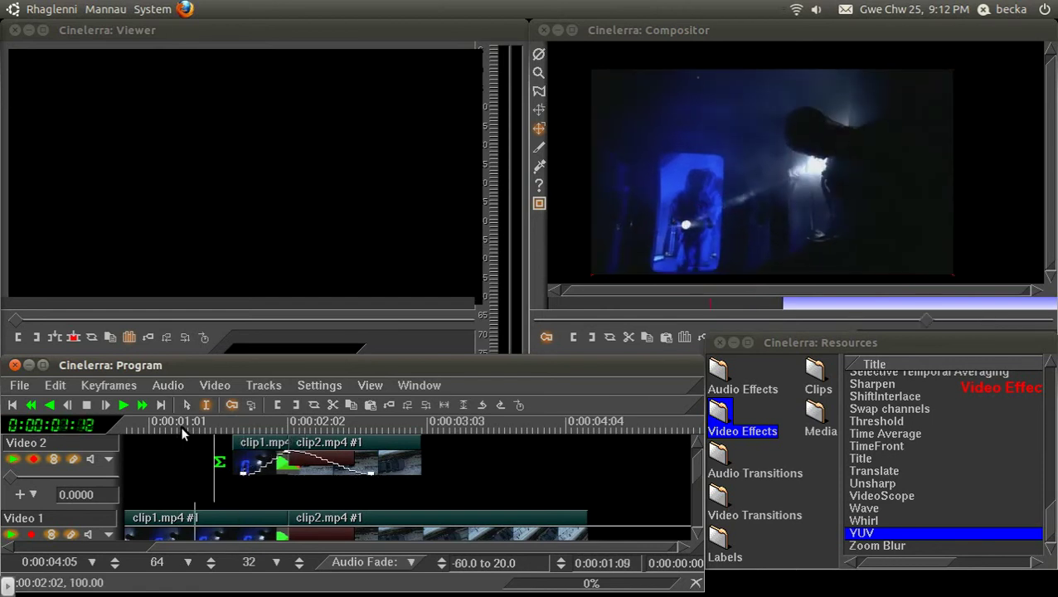
key("space")
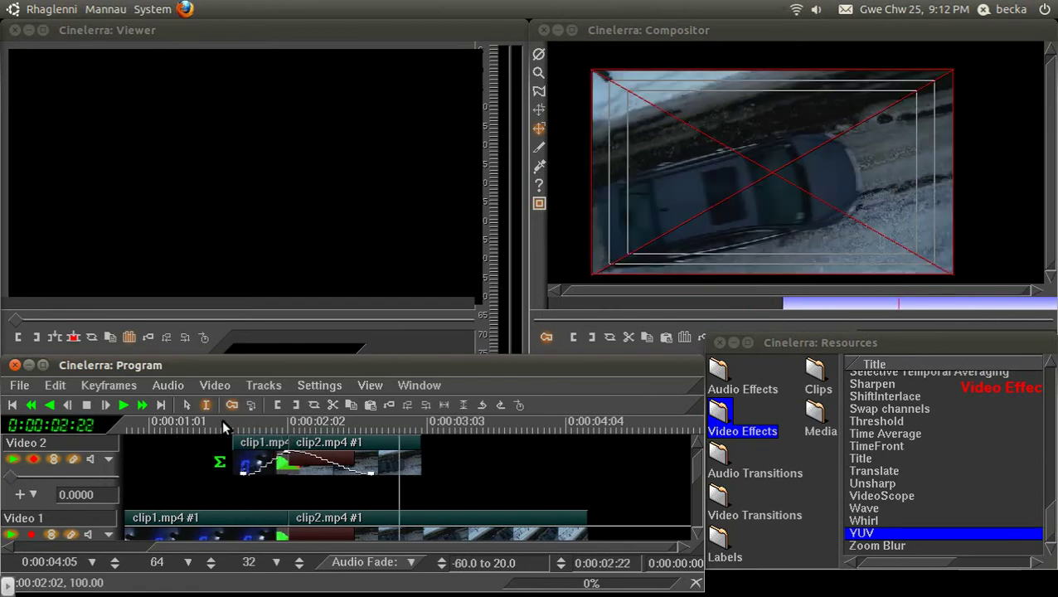
left_click(233, 421)
key("space")
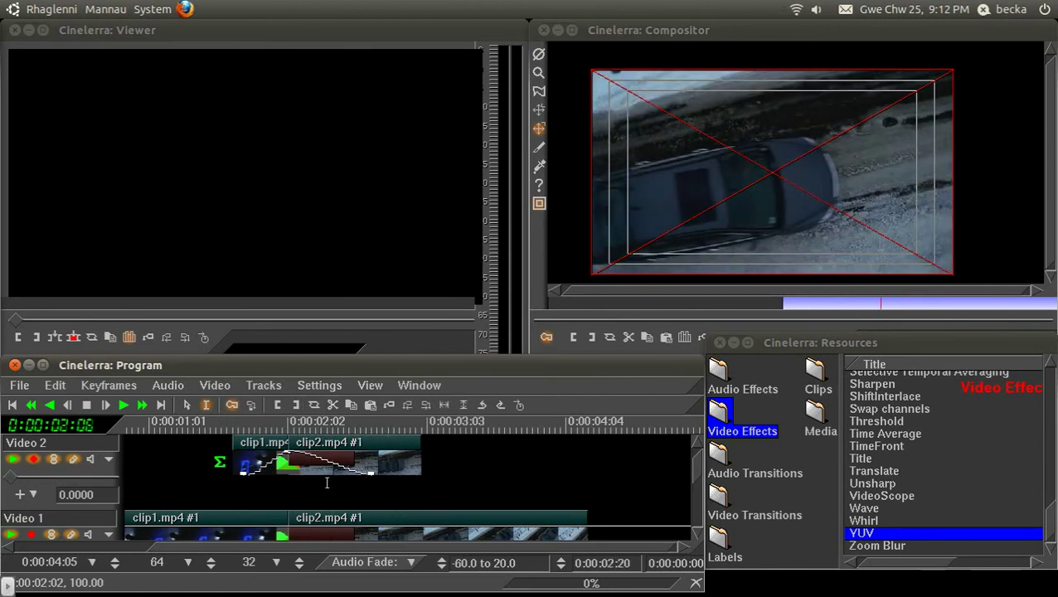
Step: Drop Chroma key onto the Video 2 copy and start it at 0:00:01:16
left_click_drag(1049, 496, 1050, 439)
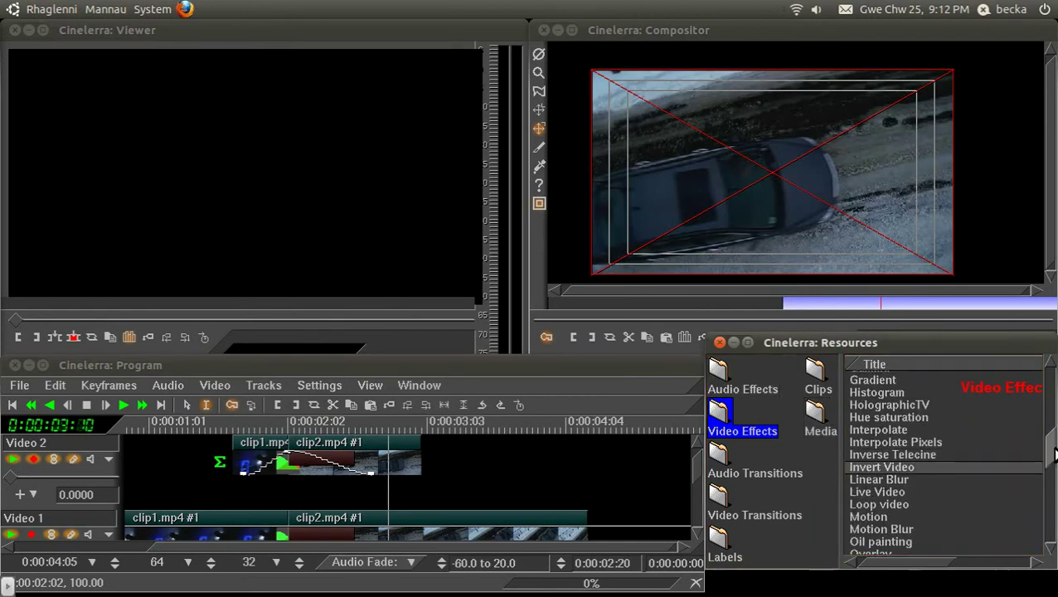
left_click_drag(1051, 452, 1051, 390)
left_click_drag(918, 439, 370, 446)
left_click_drag(296, 483, 237, 481)
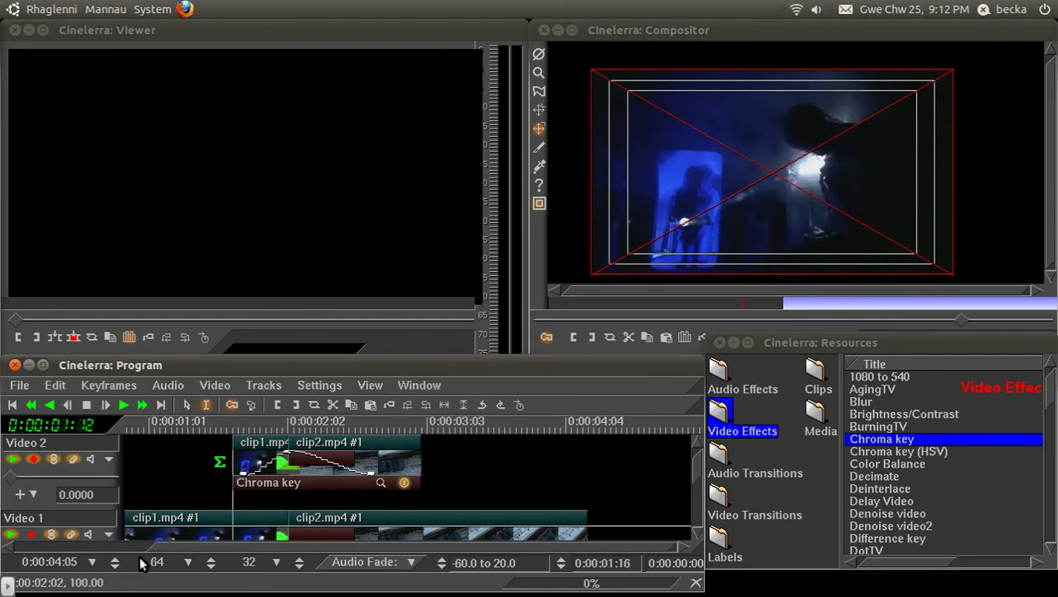
left_click(109, 460)
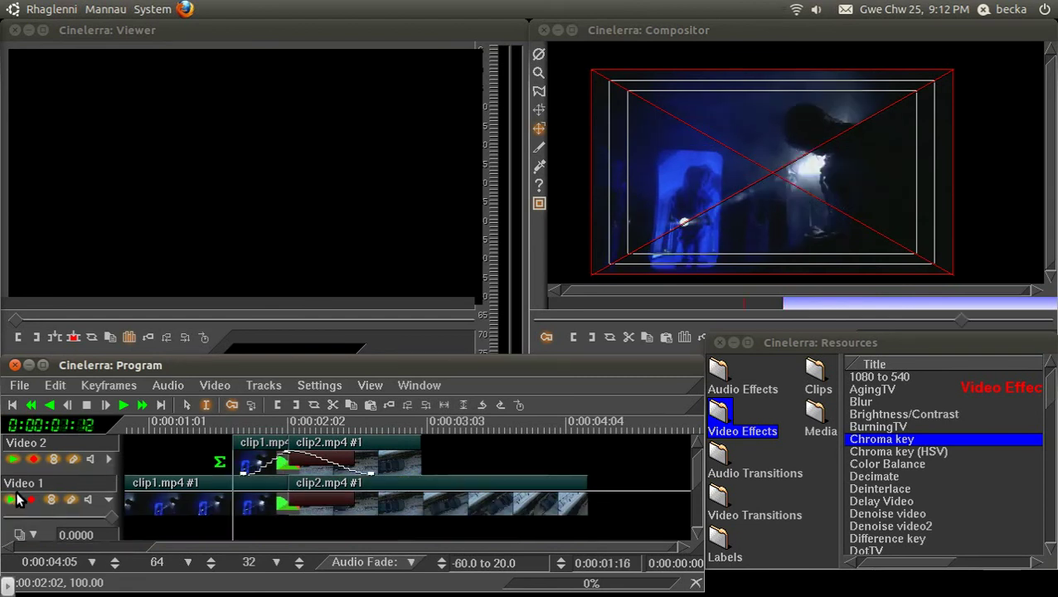
left_click(280, 422)
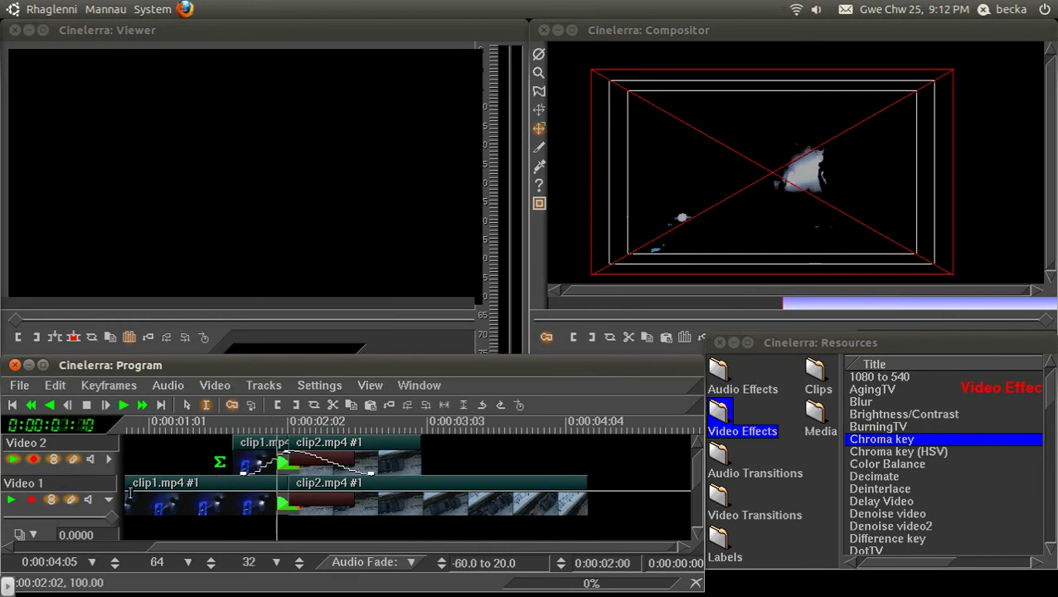
Step: Lower the Chroma key slope and threshold, then add a YUV effect to the Video 2 copy
left_click(110, 459)
left_click(380, 482)
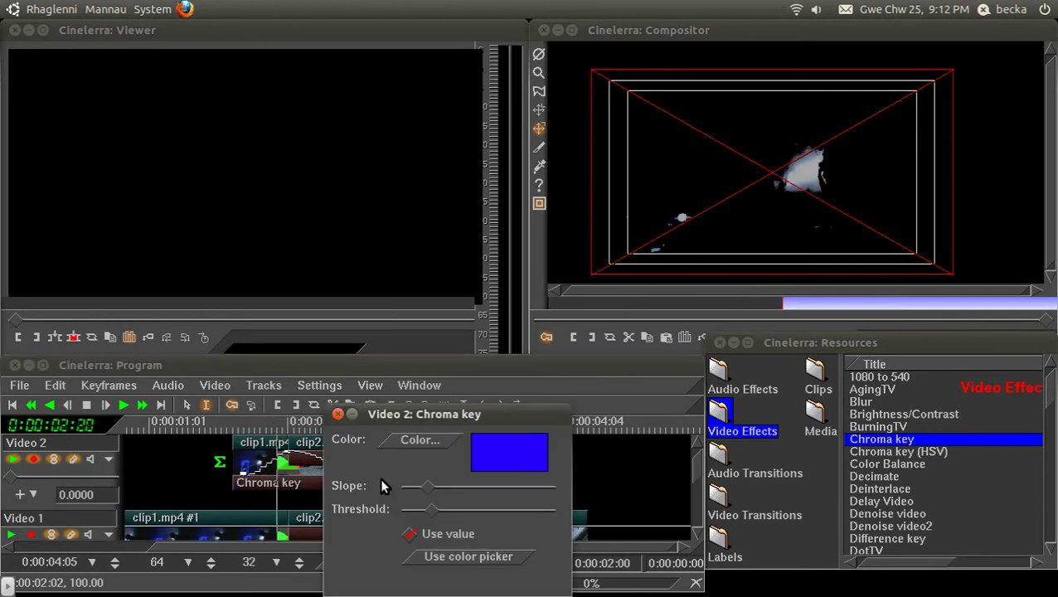
left_click_drag(440, 489, 417, 512)
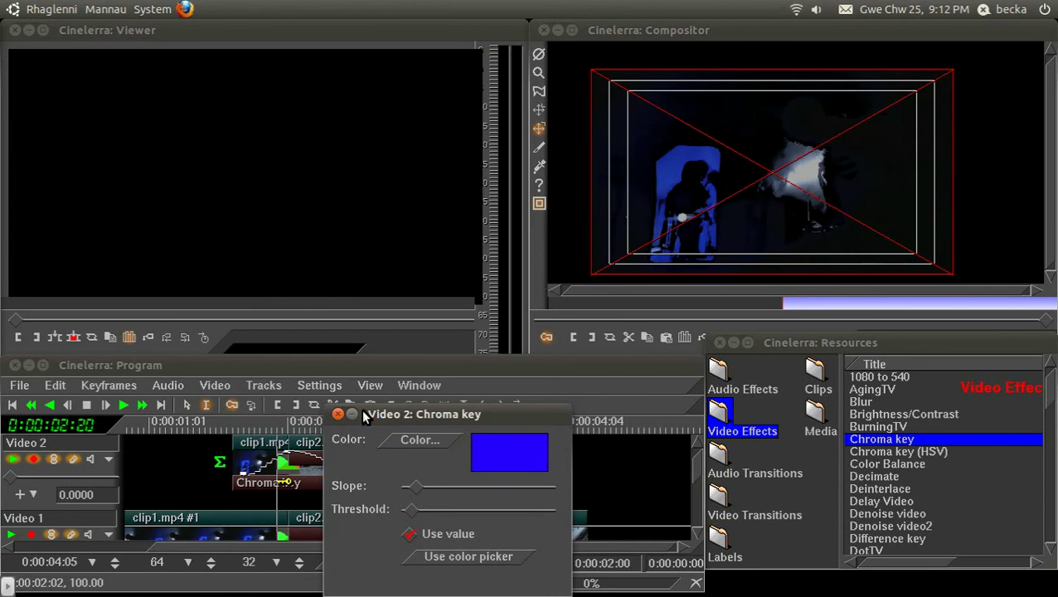
left_click_drag(1050, 386, 1046, 535)
left_click_drag(874, 533, 286, 496)
Step: At 01:16, drop the YUV effect's U and V to minimum for greyscale
left_click(233, 476)
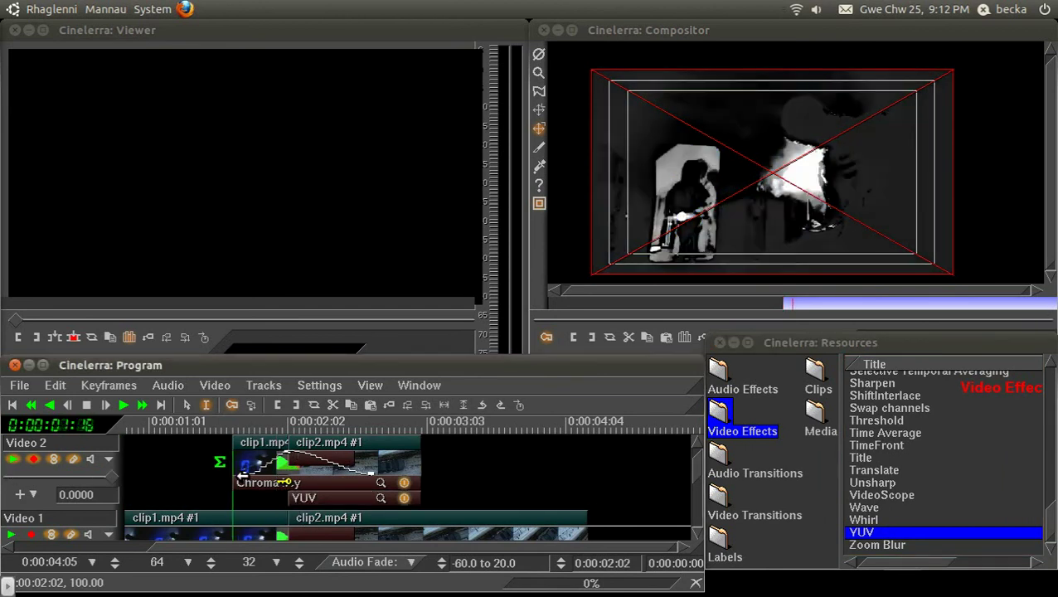
left_click(380, 497)
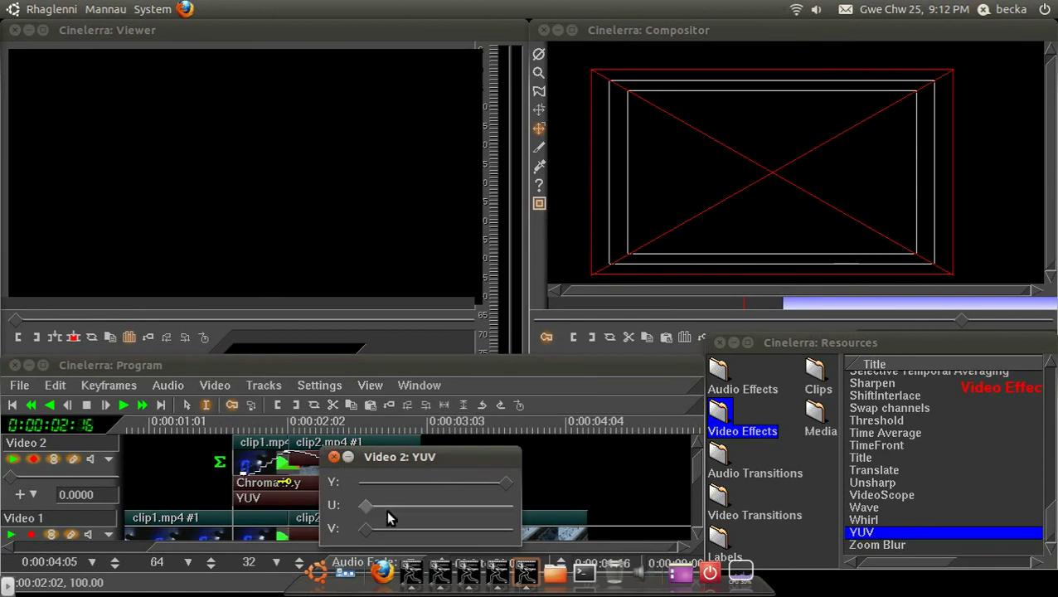
left_click(362, 524)
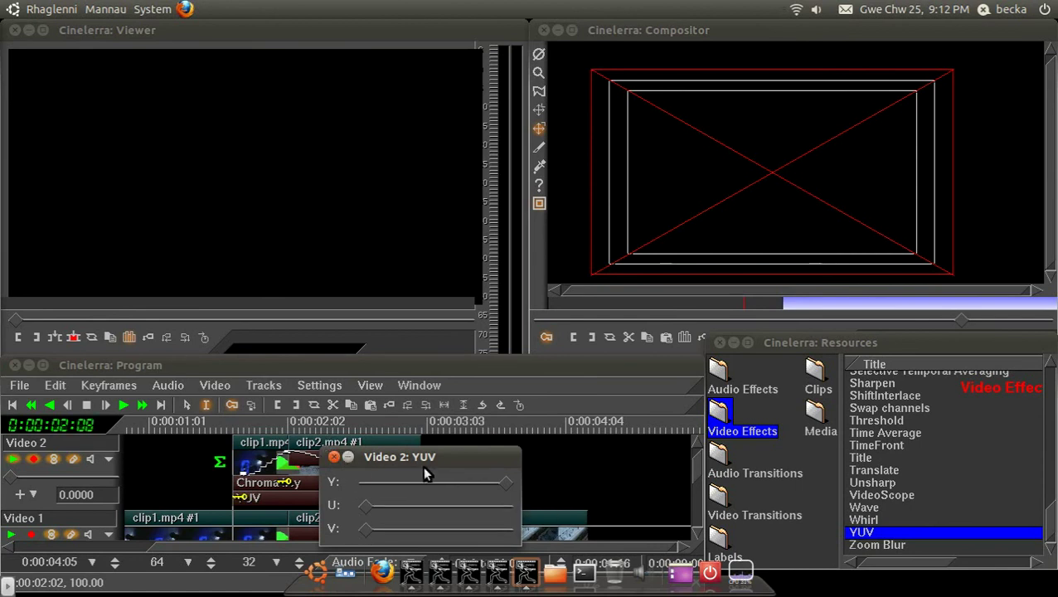
left_click(333, 457)
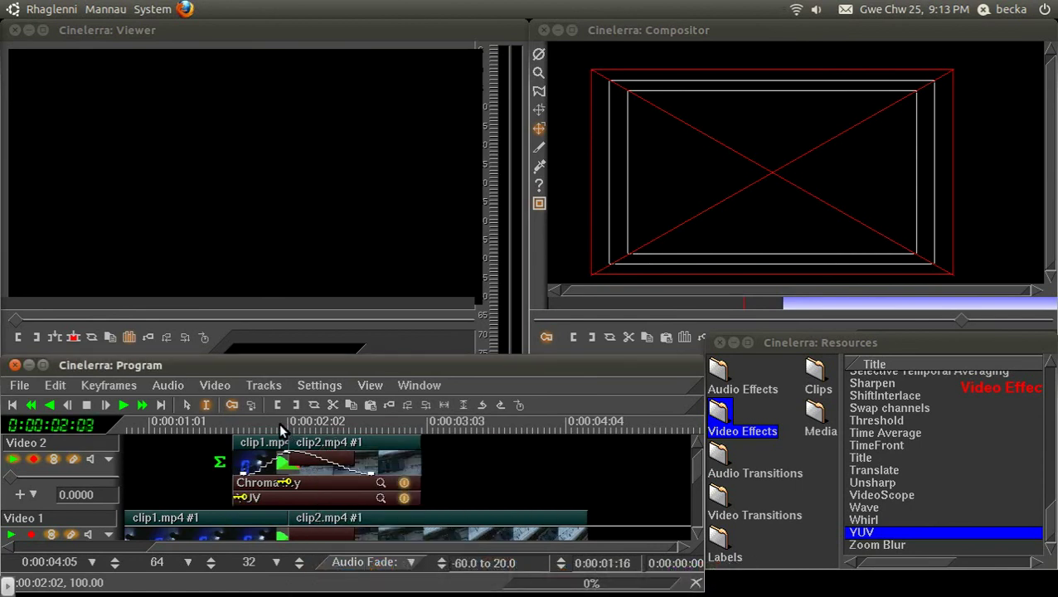
left_click(276, 496)
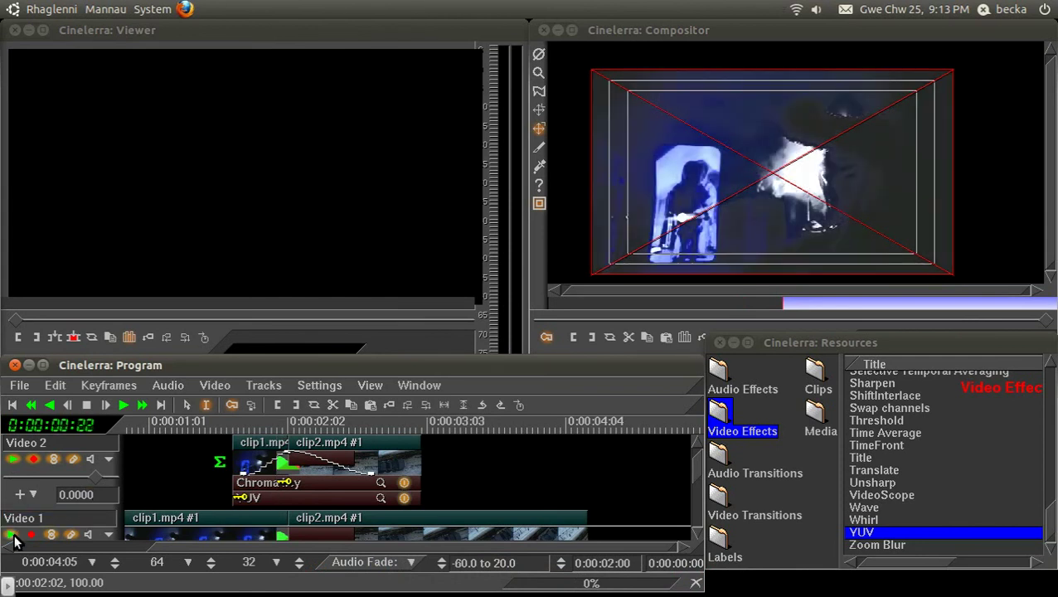
left_click(153, 424)
key("space")
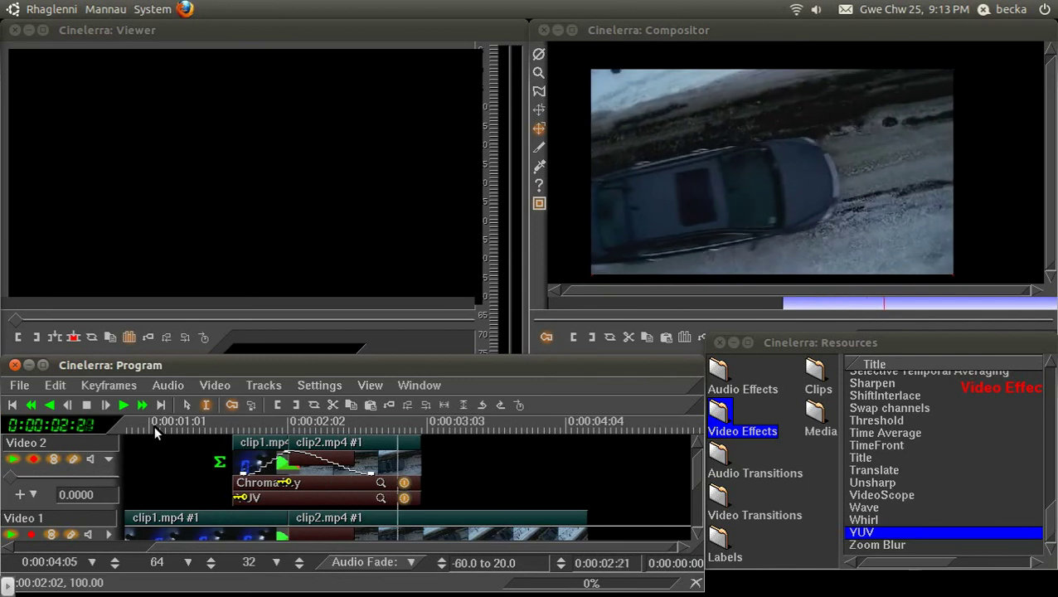
left_click(228, 424)
key("space")
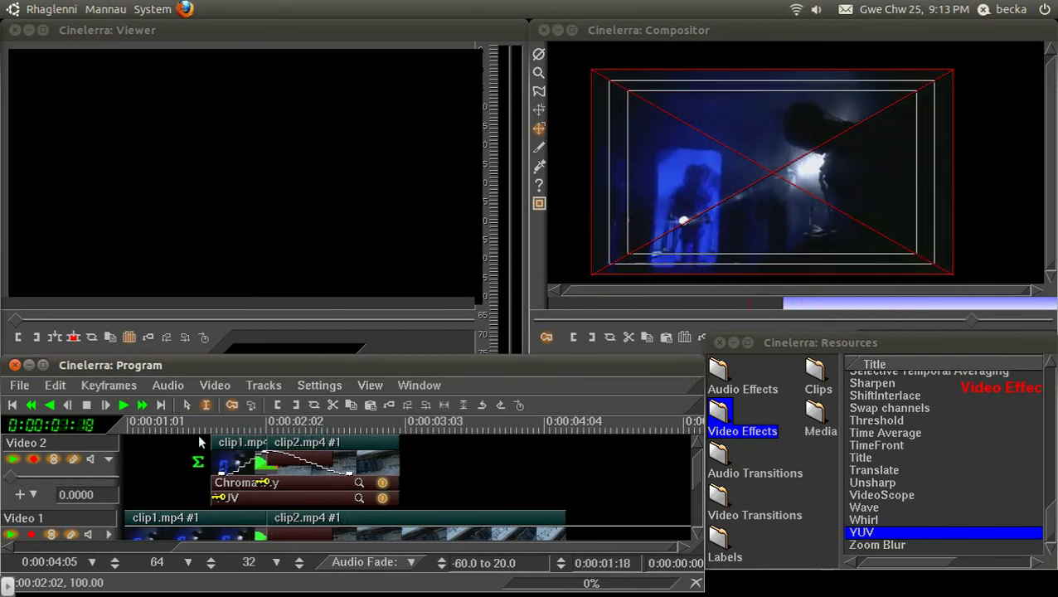
left_click(175, 423)
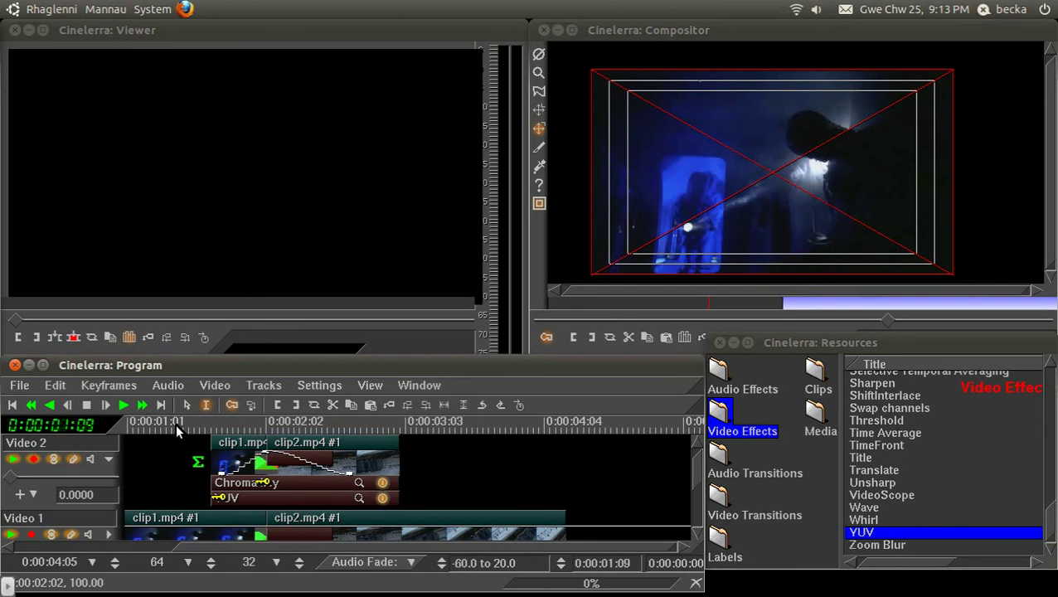
key("space")
left_click(452, 484)
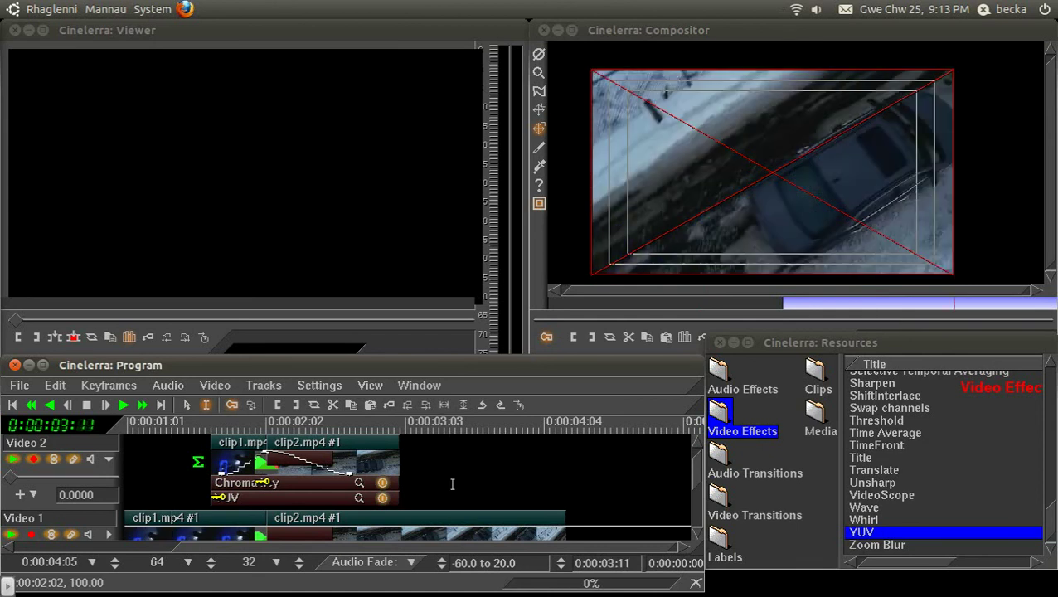